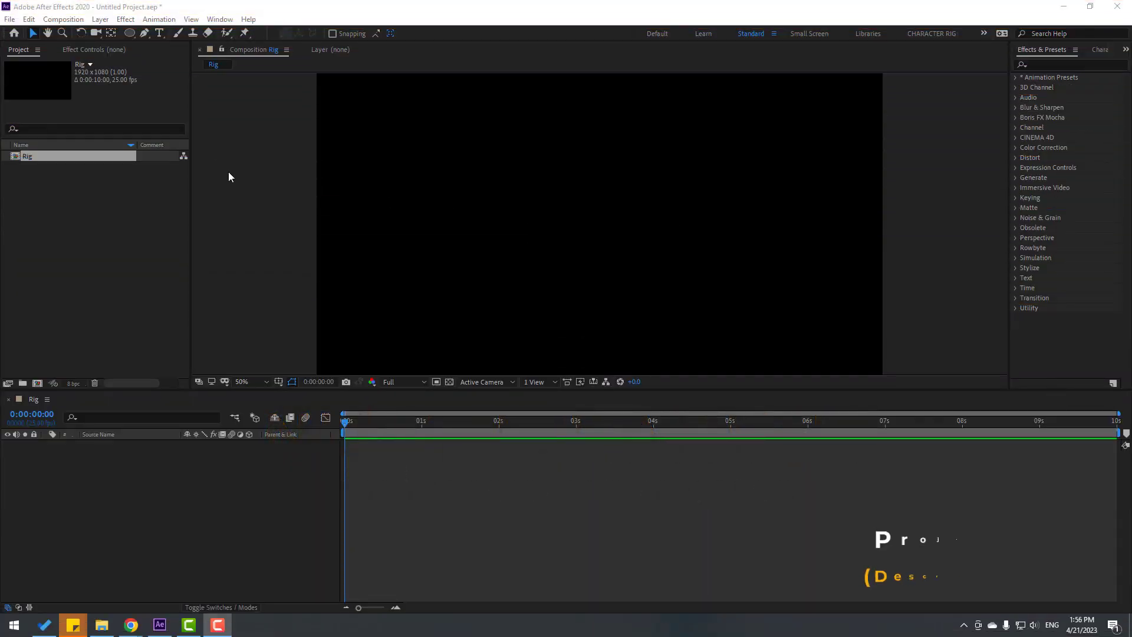
Choose the Ellipse Tool from the toolbar's shape tools
{"action": "left_click", "coordinate": [128, 33]}
{"action": "left_click", "coordinate": [175, 58]}
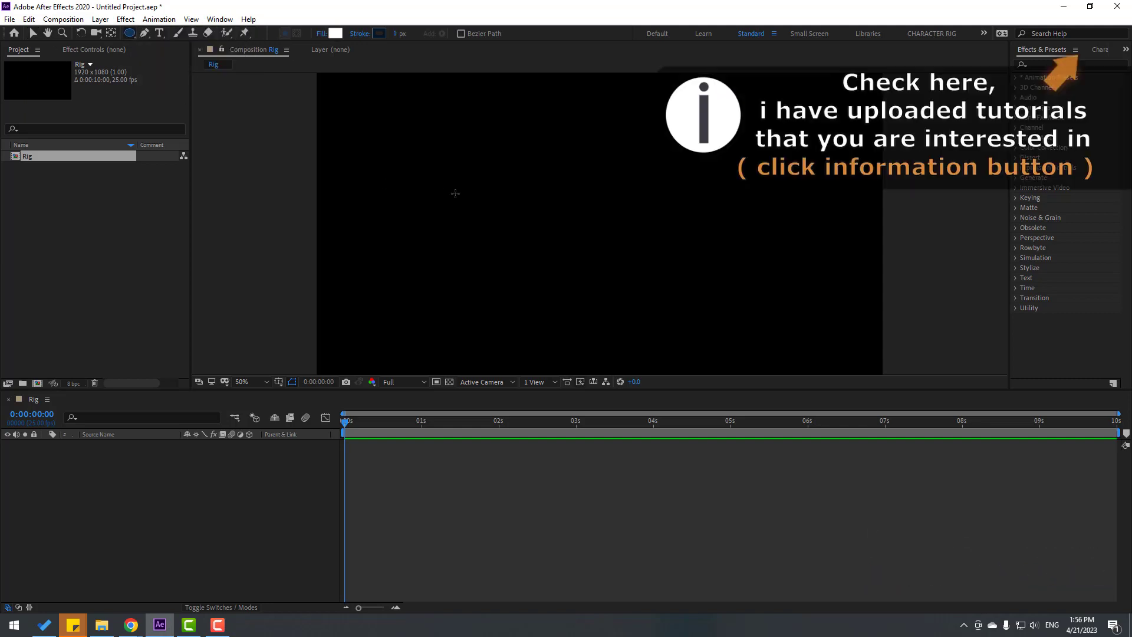
Draw a long thin ellipse above the composition centre and set its stroke to None
{"action": "mouse_move", "coordinate": [505, 186]}
{"action": "left_mouse_down"}
{"action": "mouse_move", "coordinate": [649, 232]}
{"action": "mouse_move", "coordinate": [656, 202]}
{"action": "mouse_move", "coordinate": [636, 192]}
{"action": "left_mouse_up"}
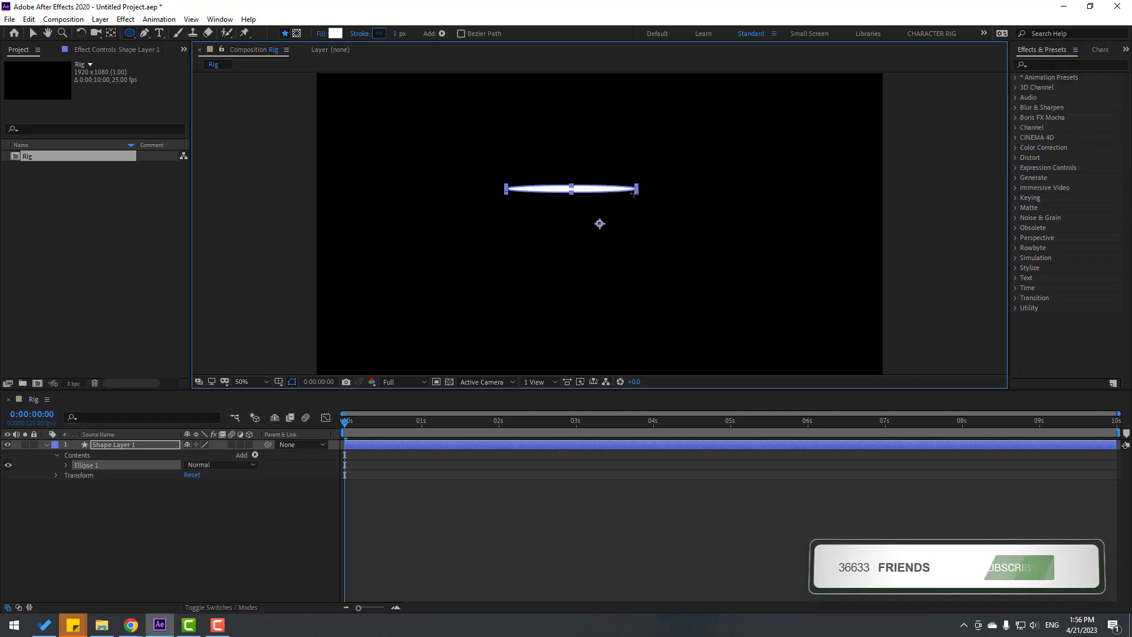
{"action": "left_click", "coordinate": [32, 33]}
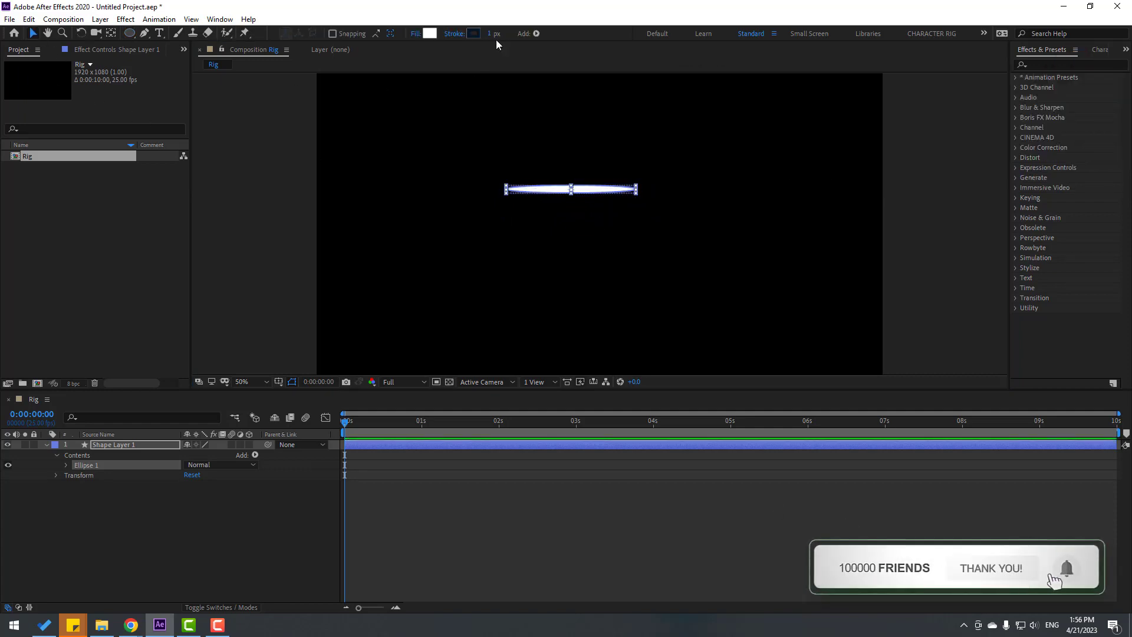
{"action": "left_click", "coordinate": [448, 35]}
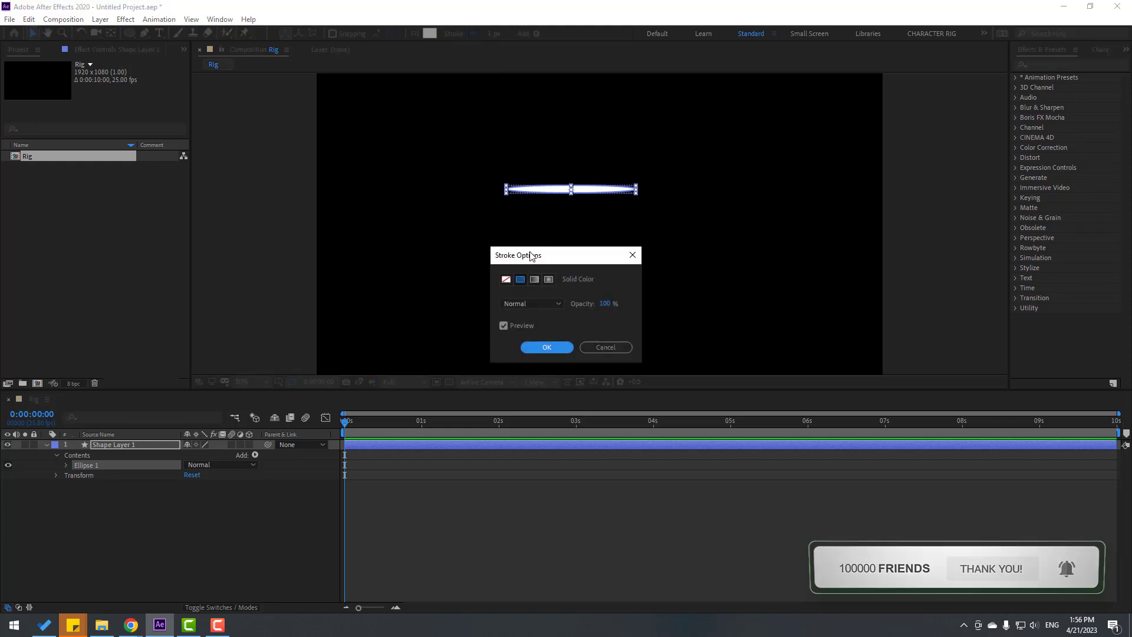
{"action": "left_click", "coordinate": [569, 350]}
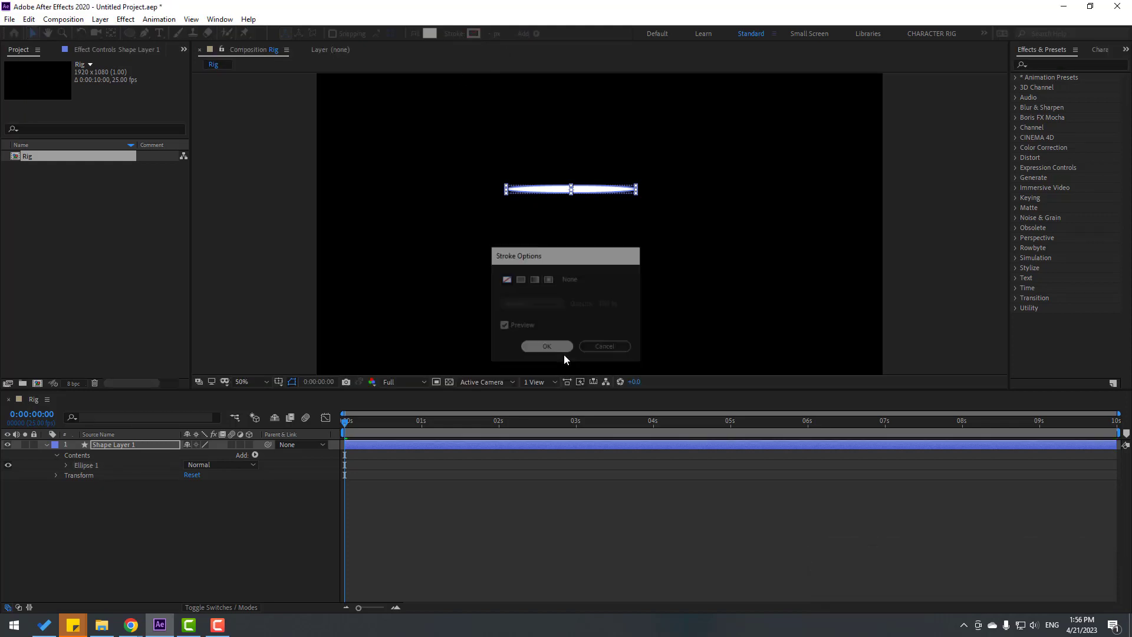
Give the ellipse a yellow FFE21F fill, then deselect it and recentre the view
{"action": "left_click", "coordinate": [428, 34]}
{"action": "left_click", "coordinate": [753, 582]}
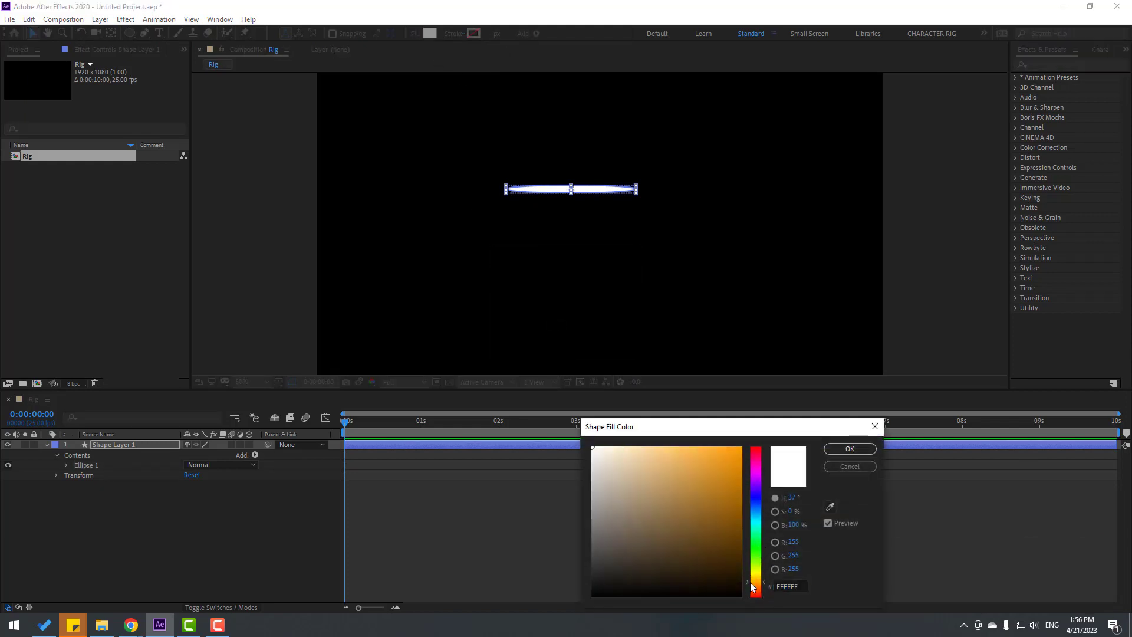
{"action": "left_click", "coordinate": [723, 447]}
{"action": "left_click", "coordinate": [758, 576]}
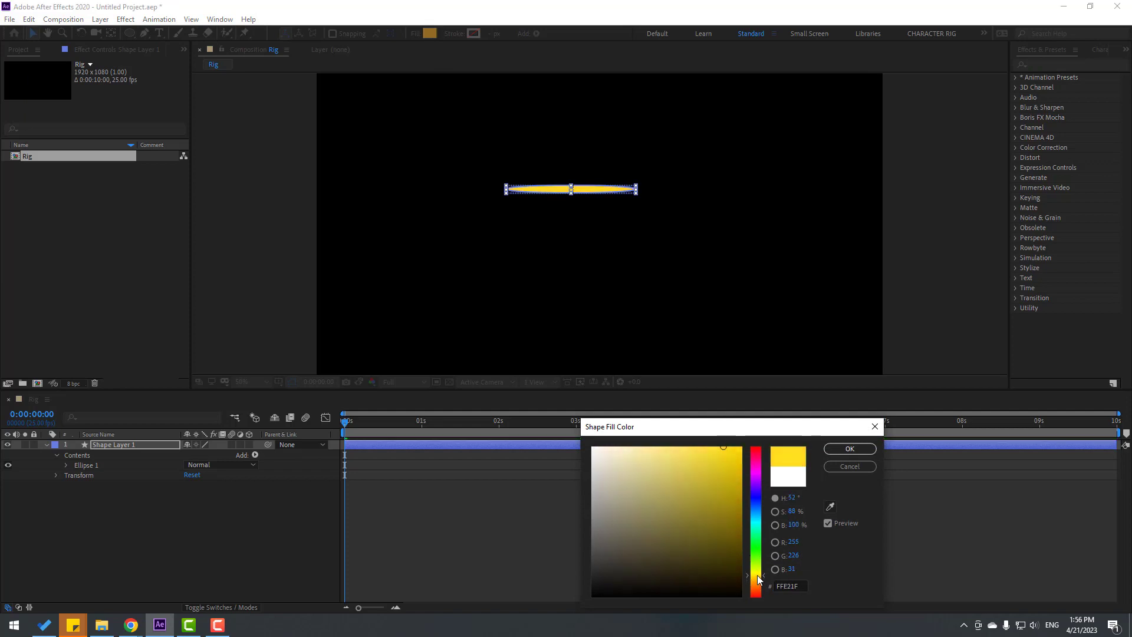
{"action": "left_click", "coordinate": [832, 448]}
{"action": "left_click", "coordinate": [238, 523]}
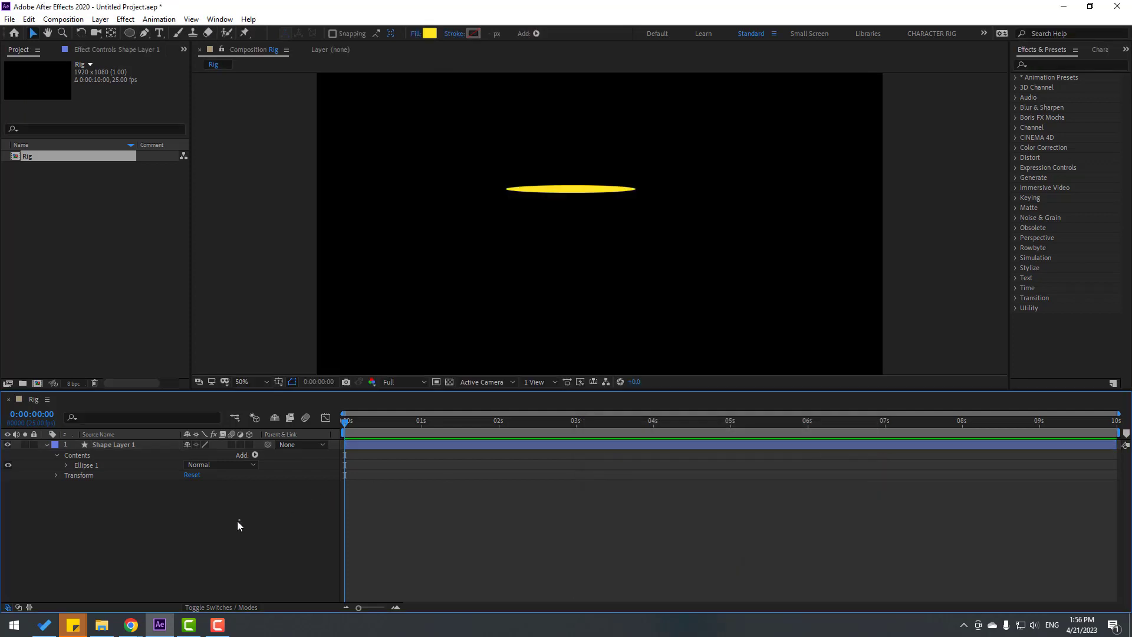
{"action": "scroll", "coordinate": [658, 265], "scroll_direction": "up", "scroll_amount": 1}
{"action": "left_click_drag", "start_coordinate": [410, 184], "coordinate": [502, 231]}
Move the ellipse's anchor point to its left end with the Pan Behind tool
{"action": "left_click", "coordinate": [596, 203]}
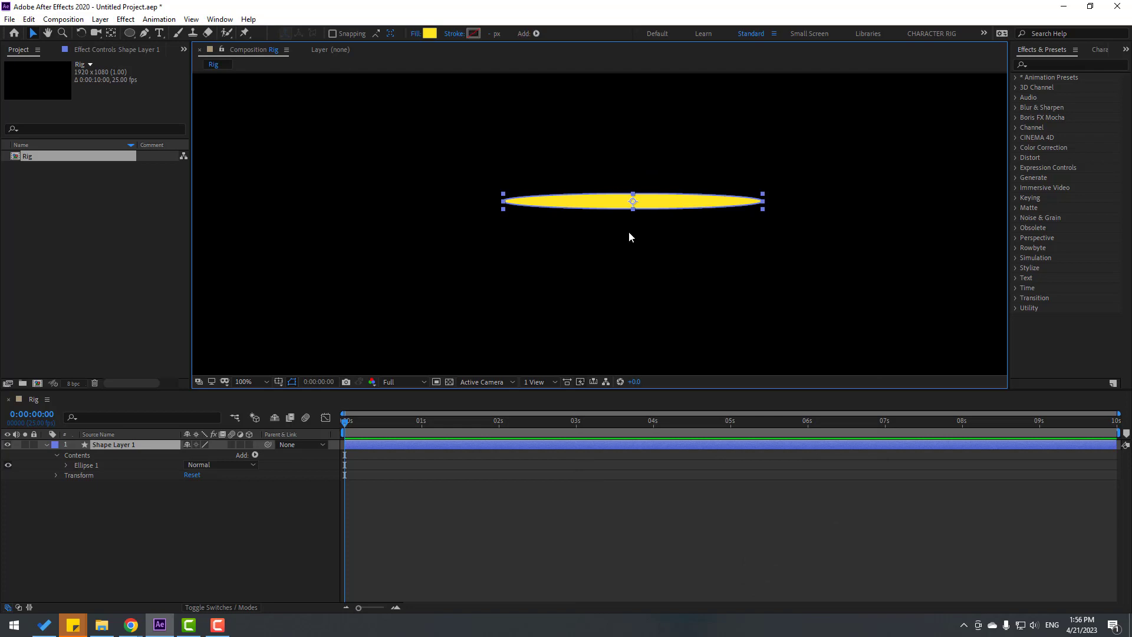
{"action": "left_click", "coordinate": [46, 444]}
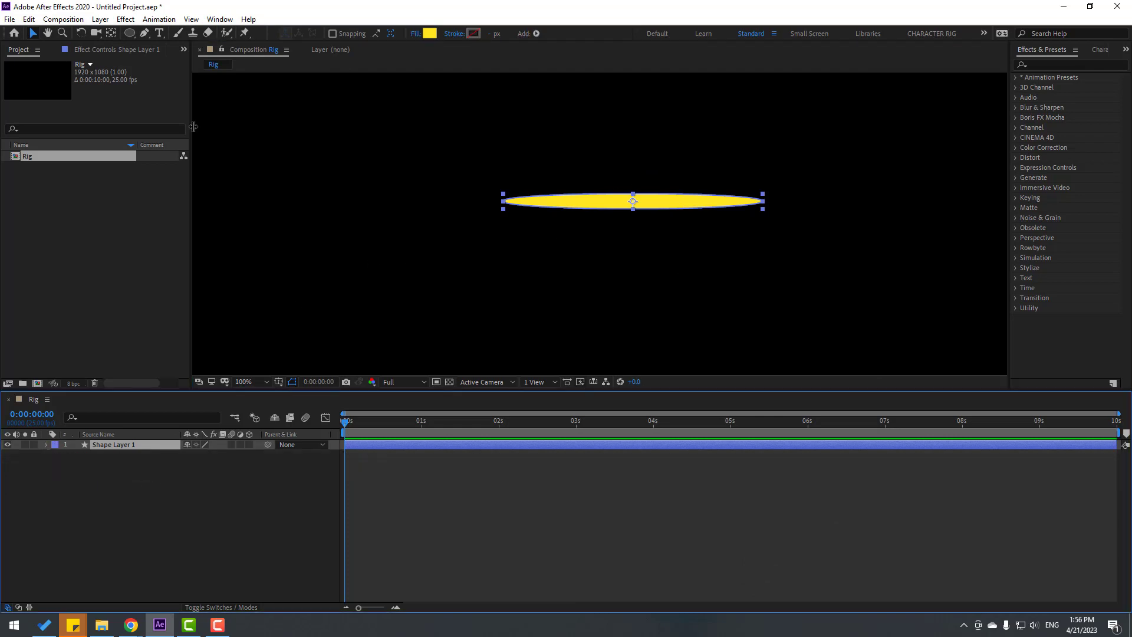
{"action": "left_click", "coordinate": [111, 33]}
{"action": "scroll", "coordinate": [591, 202], "scroll_direction": "up", "scroll_amount": 2}
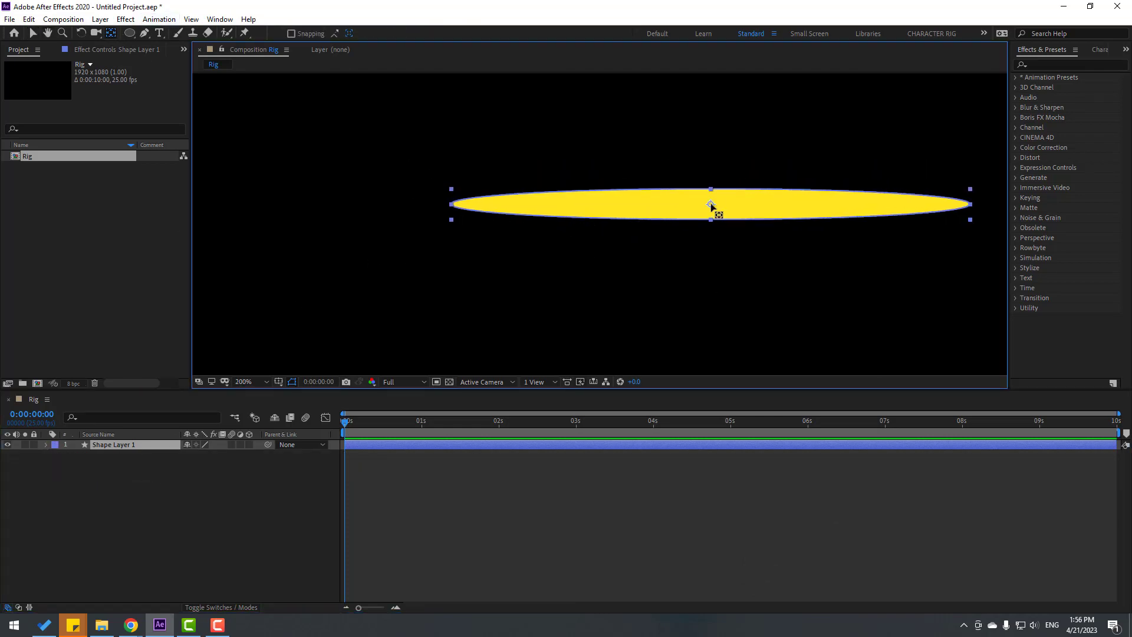
{"action": "left_click_drag", "start_coordinate": [712, 204], "coordinate": [455, 204]}
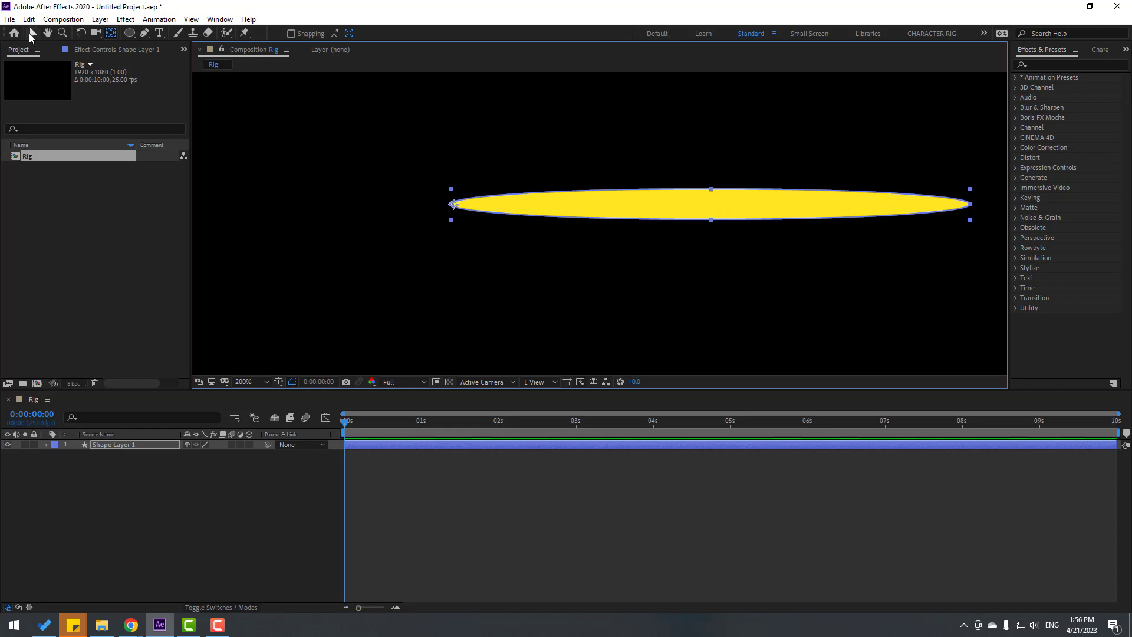
{"action": "left_click", "coordinate": [33, 33]}
Scale the ellipse to 61% and move it left and down in the composition
{"action": "scroll", "coordinate": [702, 271], "scroll_direction": "down", "scroll_amount": 4}
{"action": "left_click", "coordinate": [115, 446]}
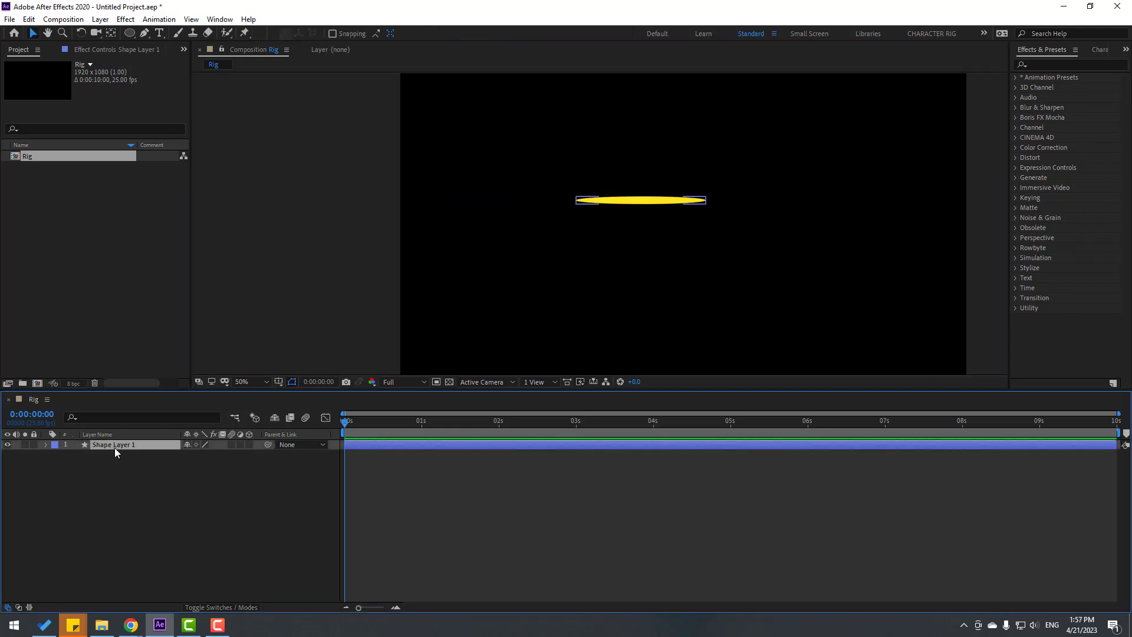
{"action": "key", "text": "s"}
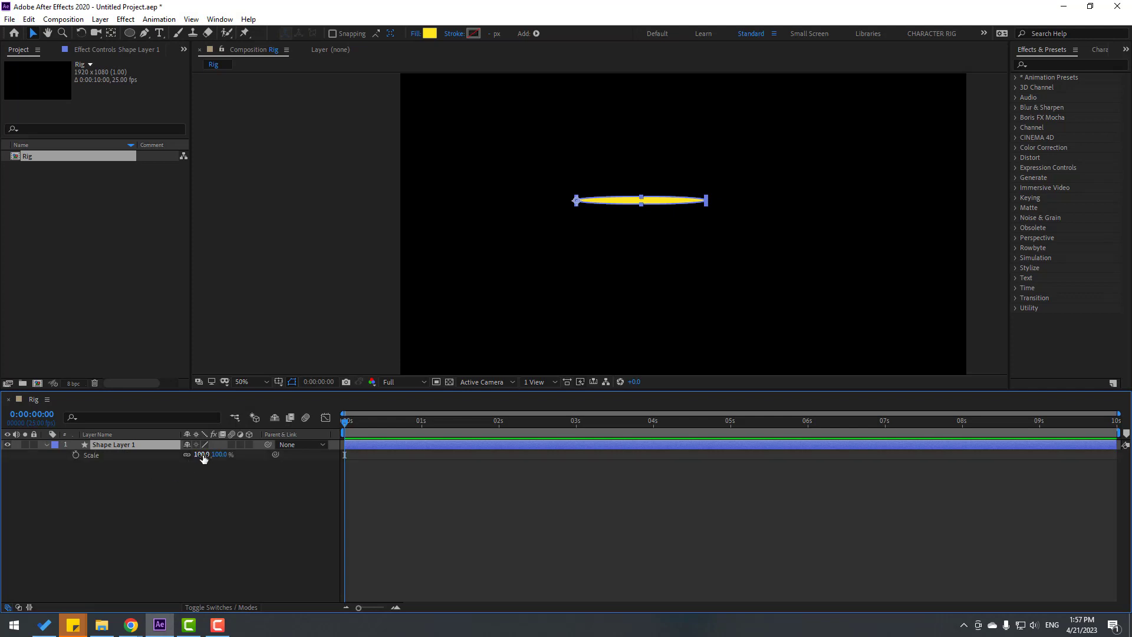
{"action": "left_click_drag", "start_coordinate": [202, 455], "coordinate": [179, 455]}
{"action": "left_click", "coordinate": [158, 496]}
{"action": "left_click", "coordinate": [663, 177]}
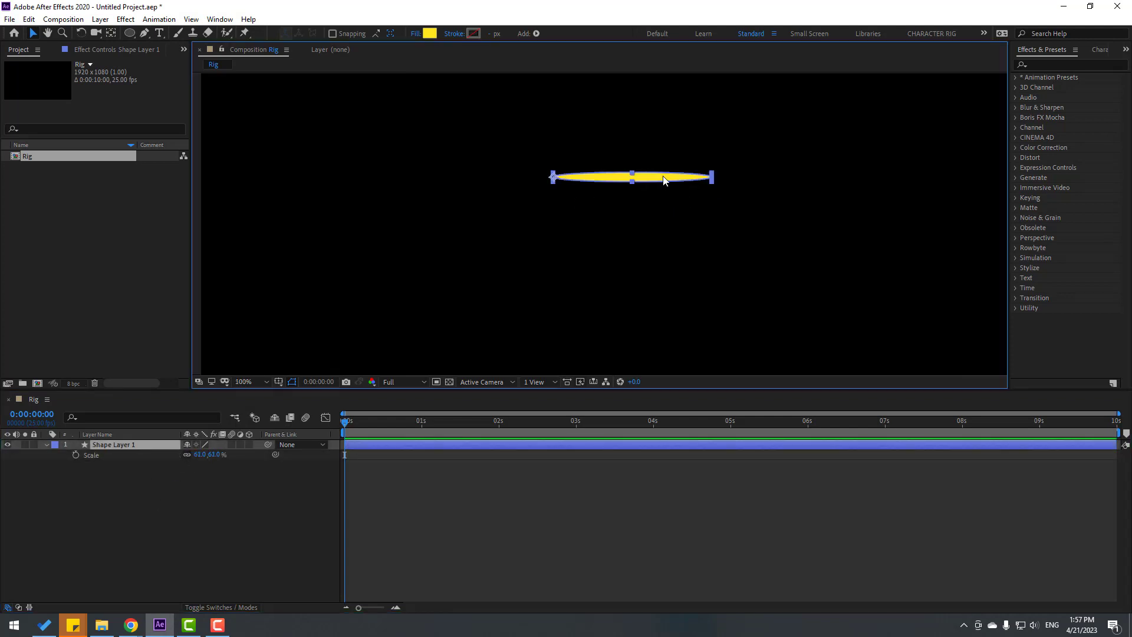
{"action": "left_click_drag", "start_coordinate": [664, 180], "coordinate": [348, 299]}
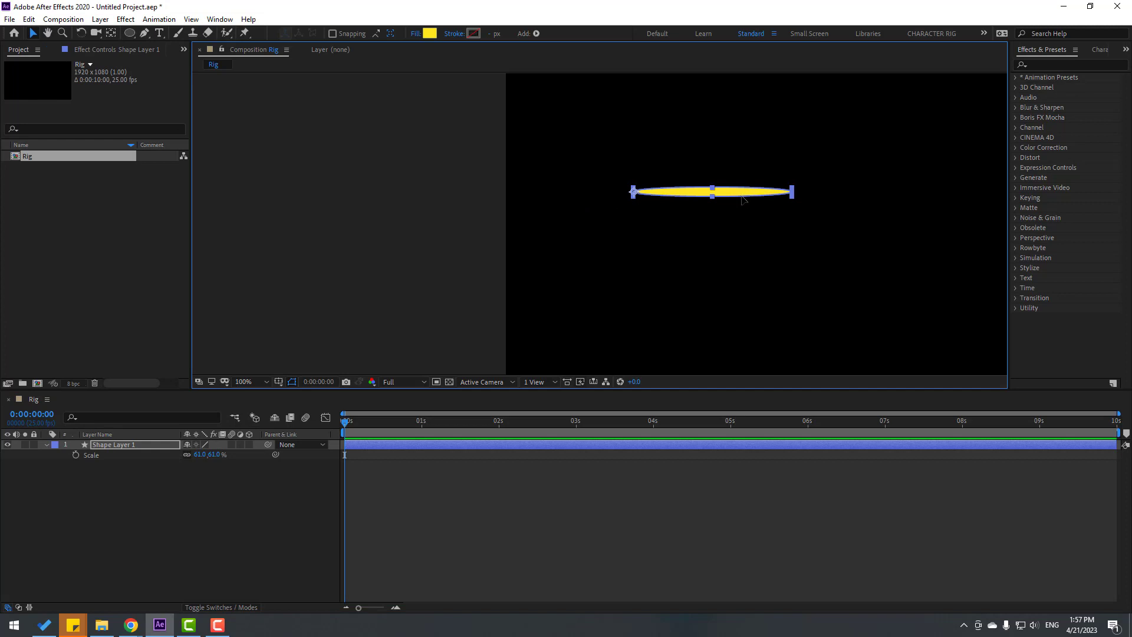
Rename the shape layer to 1
{"action": "scroll", "coordinate": [741, 200], "scroll_direction": "down", "scroll_amount": 2}
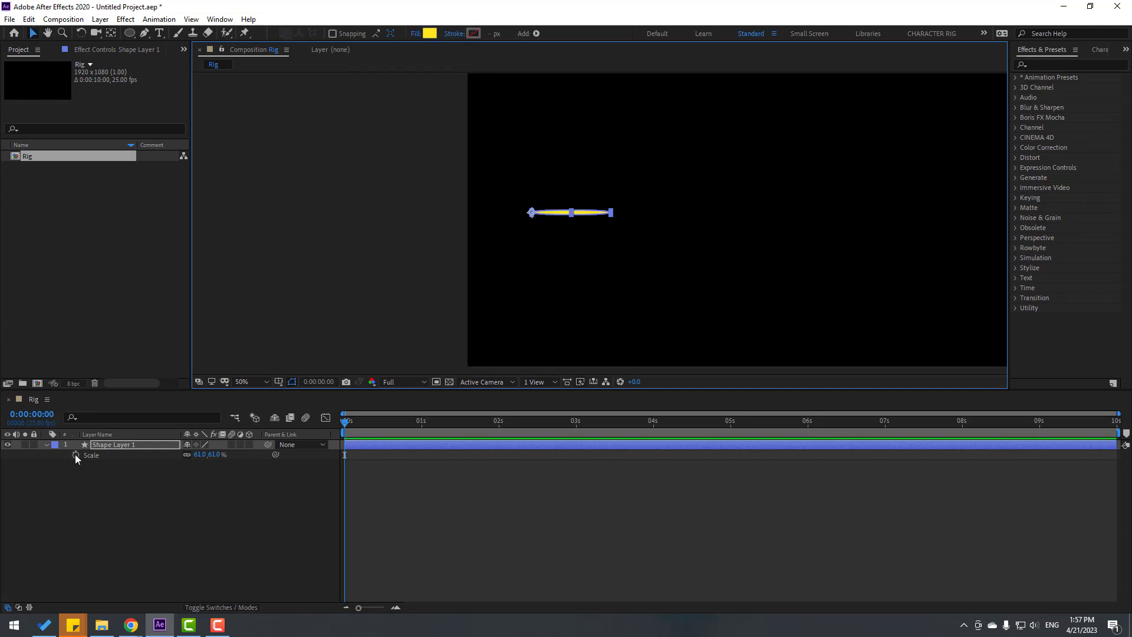
{"action": "left_click", "coordinate": [47, 443]}
{"action": "key", "text": "Return"}
{"action": "type", "text": "1"}
{"action": "key", "text": "Return"}
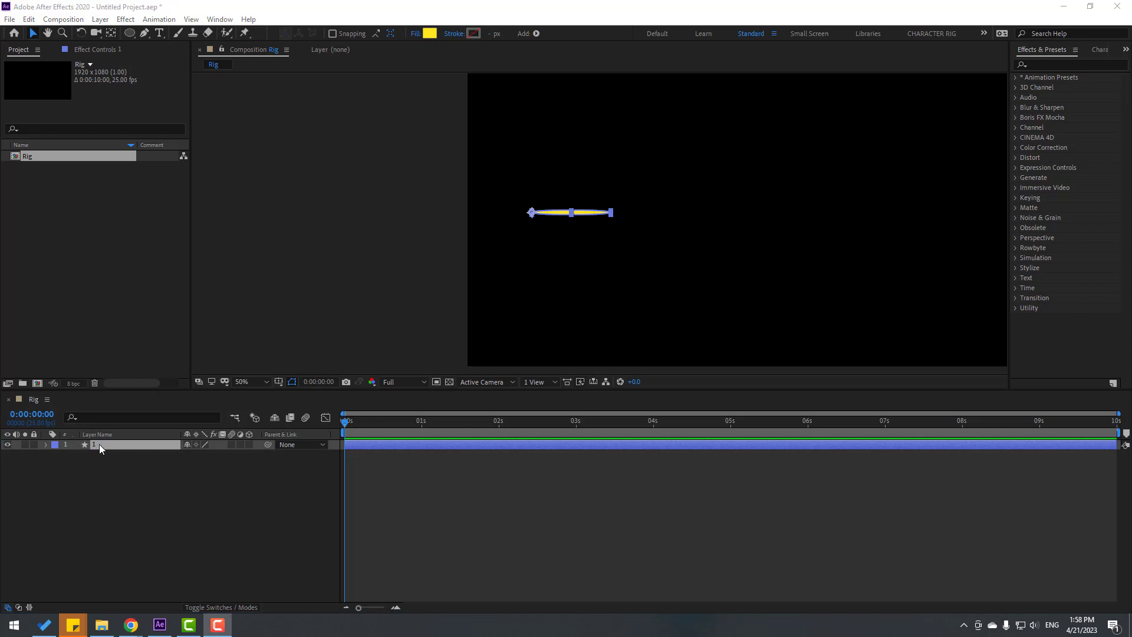
Duplicate layer 1 as layer 2 and set the copy's Scale to 50%
{"action": "left_click", "coordinate": [99, 444]}
{"action": "key", "text": "ctrl+d"}
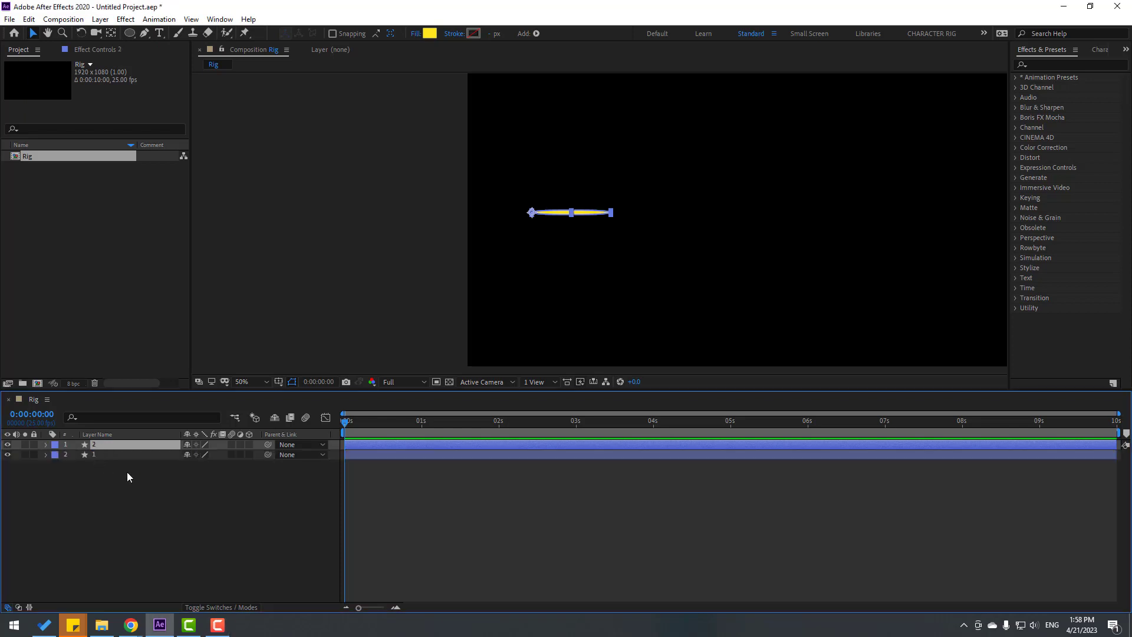
{"action": "key", "text": "shift+Right"}
{"action": "key", "text": "shift+Right"}
{"action": "key", "text": "shift+Right"}
{"action": "key", "text": "shift+Right"}
{"action": "key", "text": "shift+Right"}
{"action": "key", "text": "shift+Right"}
{"action": "key", "text": "shift+Right"}
{"action": "key", "text": "shift+Right"}
{"action": "key", "text": "shift+Right"}
{"action": "key", "text": "shift+Right"}
{"action": "key", "text": "shift+Right"}
{"action": "key", "text": "shift+Right"}
{"action": "key", "text": "shift+Right"}
{"action": "key", "text": "shift+Right"}
{"action": "key", "text": "shift+Right"}
{"action": "key", "text": "shift+Right"}
{"action": "key", "text": "shift+Right"}
{"action": "key", "text": "shift+Right"}
{"action": "key", "text": "shift+Right"}
{"action": "key", "text": "shift+Right"}
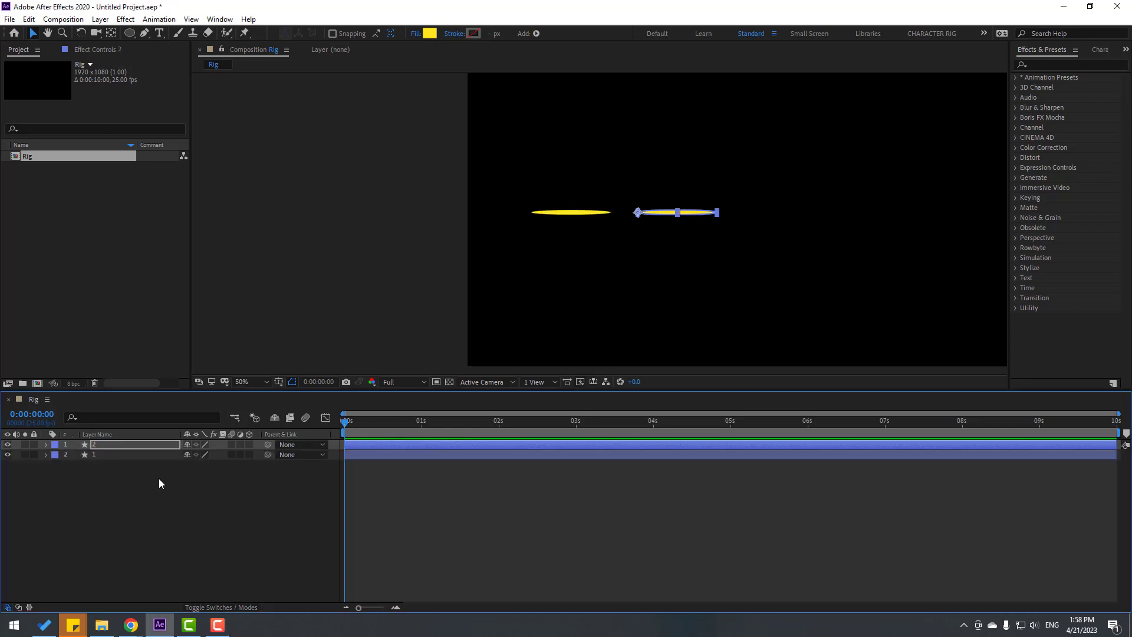
{"action": "key", "text": "s"}
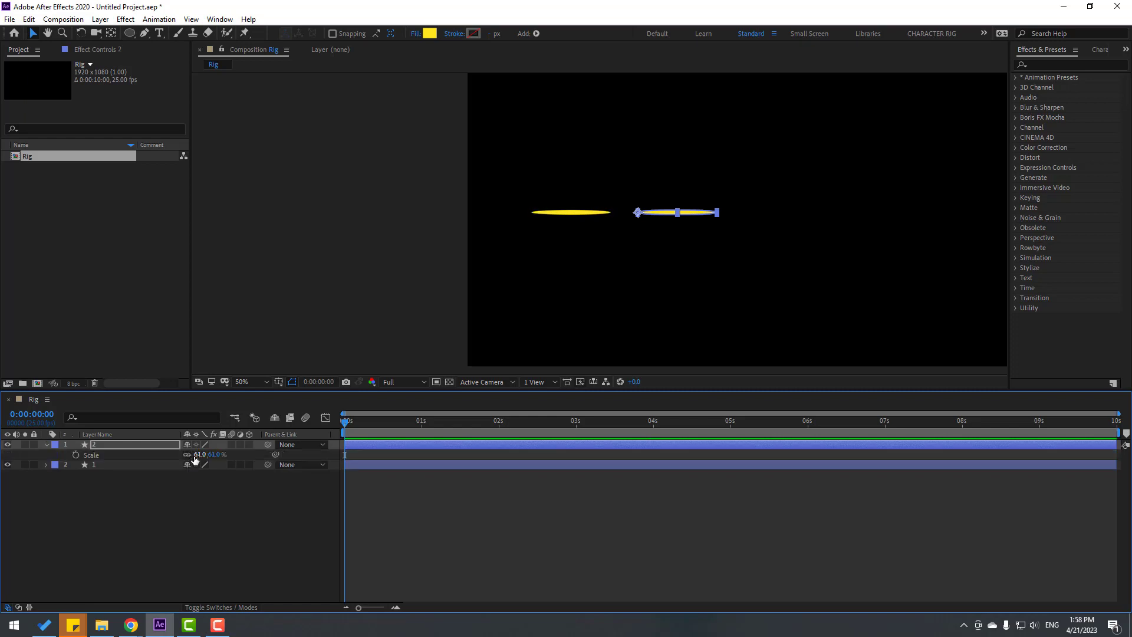
{"action": "type", "text": "50"}
{"action": "key", "text": "Return"}
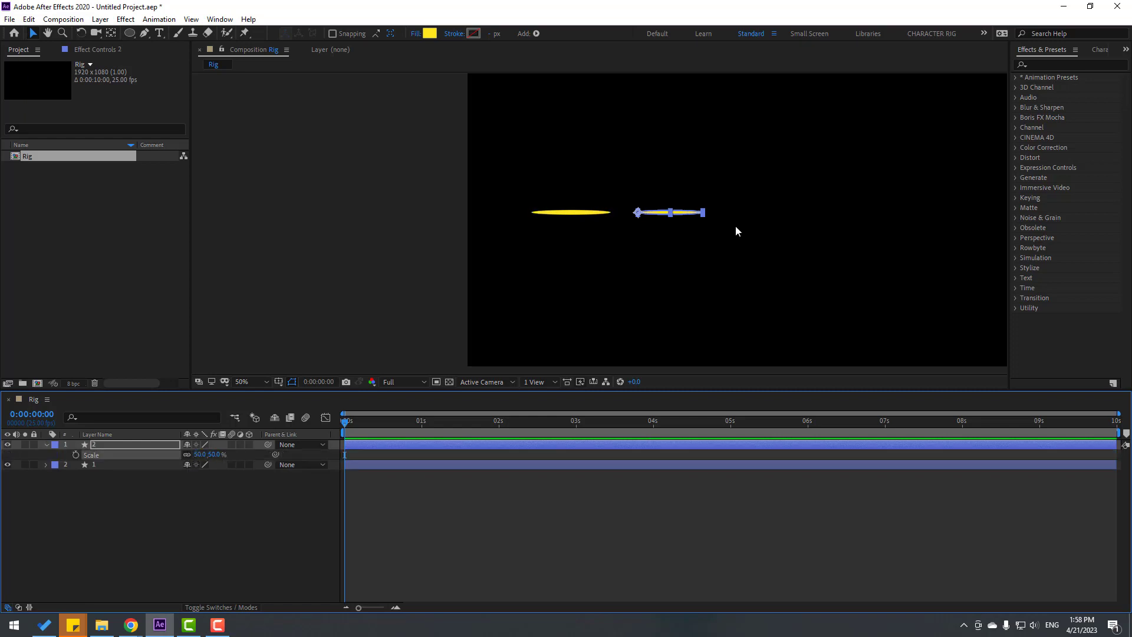
Nudge layer 2 left until it meets the first ellipse's right tip
{"action": "scroll", "coordinate": [736, 244], "scroll_direction": "up", "scroll_amount": 2}
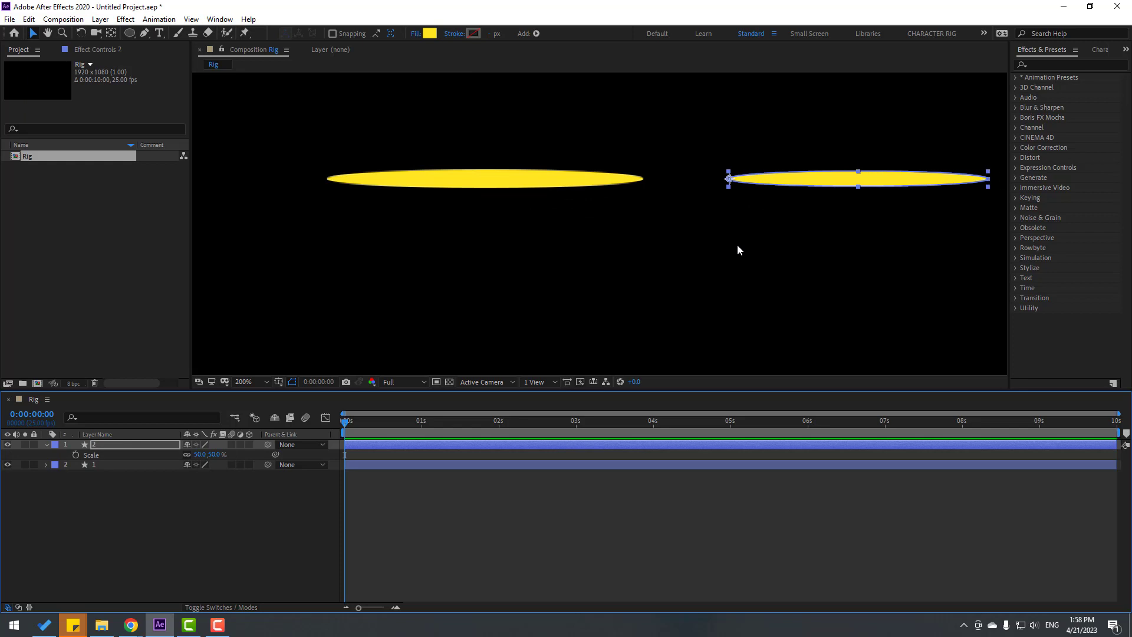
{"action": "key", "text": "shift+Left"}
{"action": "key", "text": "shift+Left"}
{"action": "key", "text": "shift+Left"}
{"action": "key", "text": "shift+Left"}
{"action": "key", "text": "shift+Left"}
{"action": "key", "text": "shift+Left"}
{"action": "key", "text": "shift+Left"}
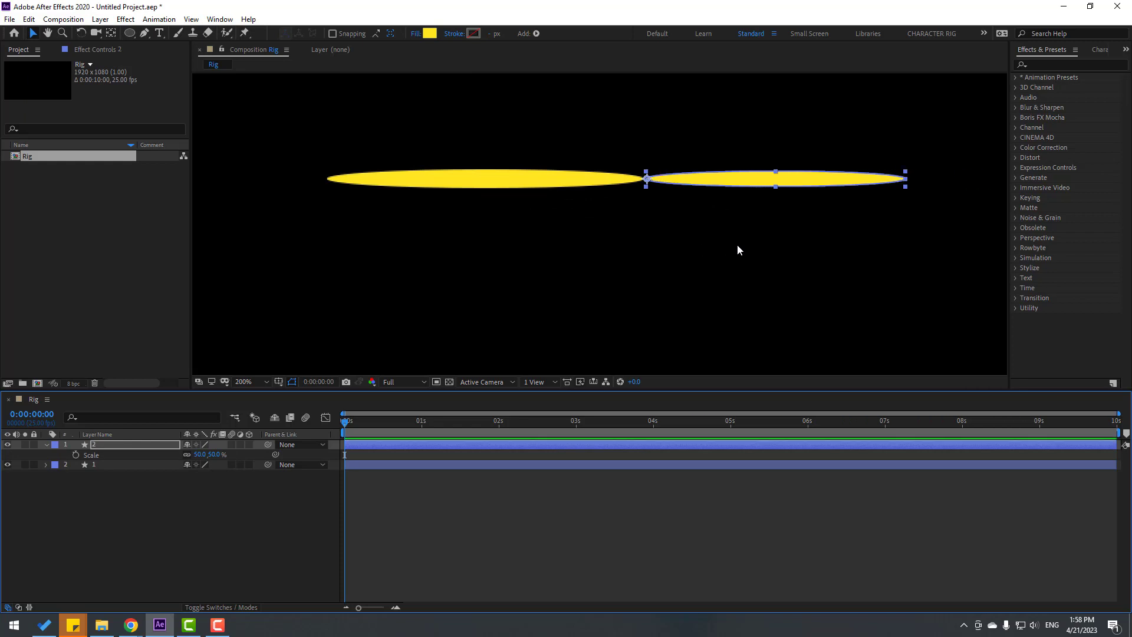
{"action": "key", "text": "shift+Left"}
{"action": "left_click", "coordinate": [222, 530]}
{"action": "left_click", "coordinate": [112, 444]}
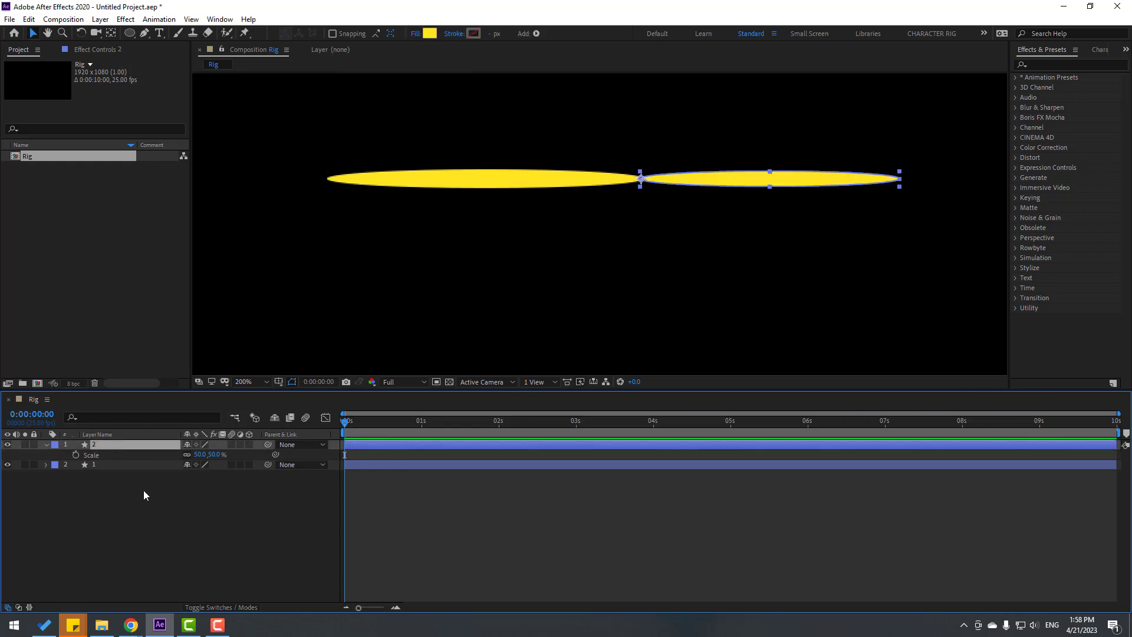
{"action": "left_click", "coordinate": [145, 496]}
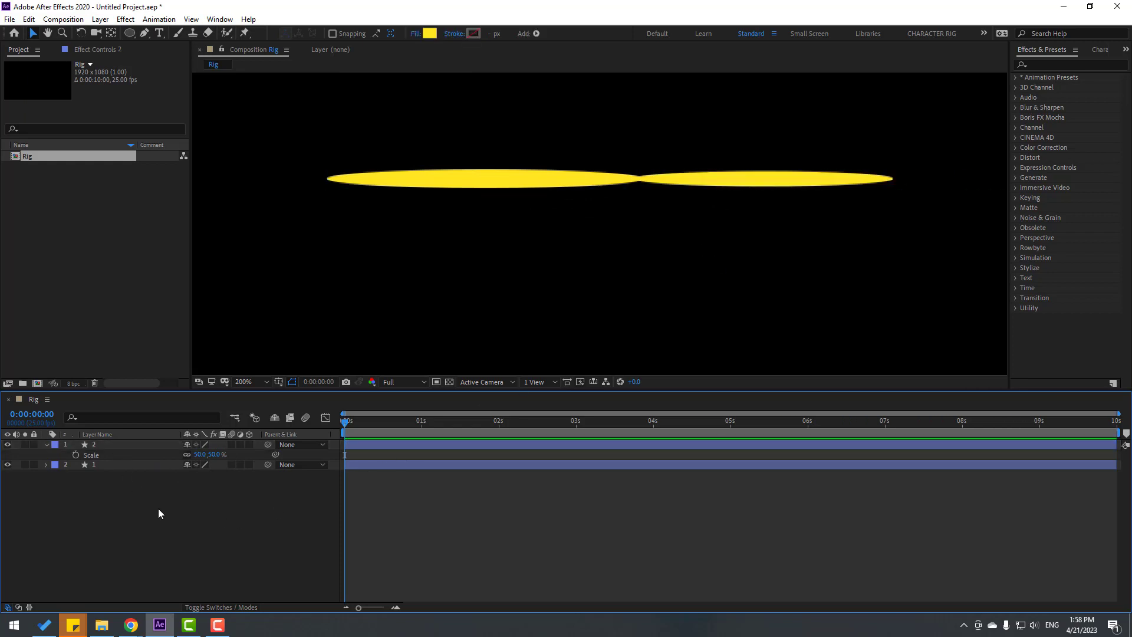
{"action": "left_click", "coordinate": [40, 447]}
{"action": "left_click", "coordinate": [98, 446]}
Duplicate layer 2 as layer 3 and shift it right past the second ellipse
{"action": "key", "text": "ctrl+d"}
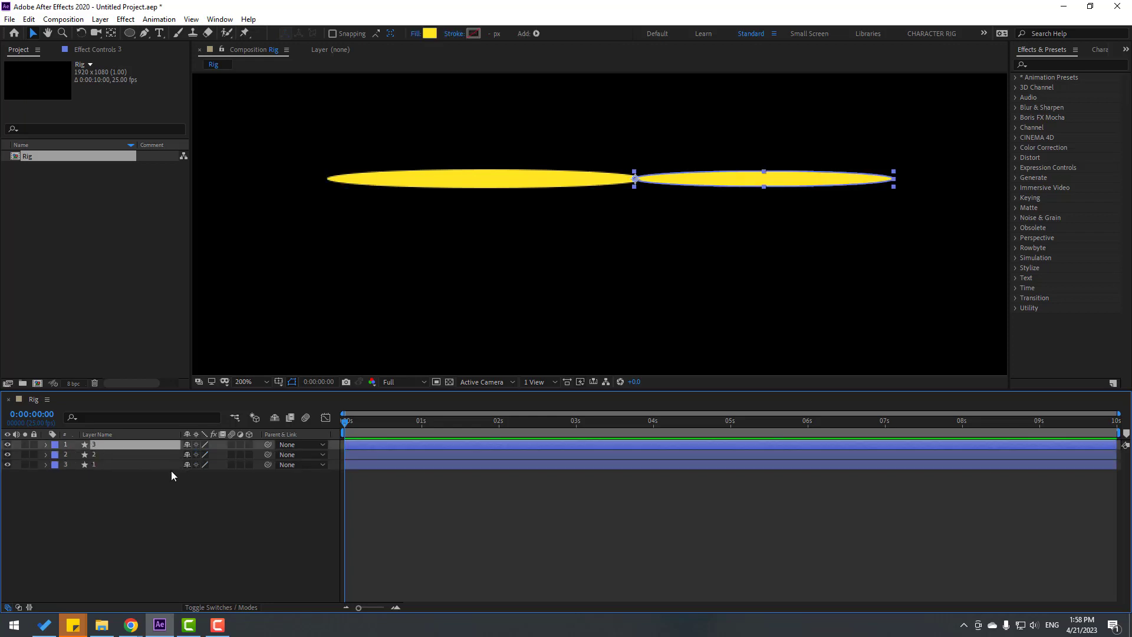
{"action": "left_click_drag", "start_coordinate": [486, 290], "coordinate": [389, 283]}
{"action": "key", "text": "shift+Right"}
{"action": "key", "text": "shift+Right"}
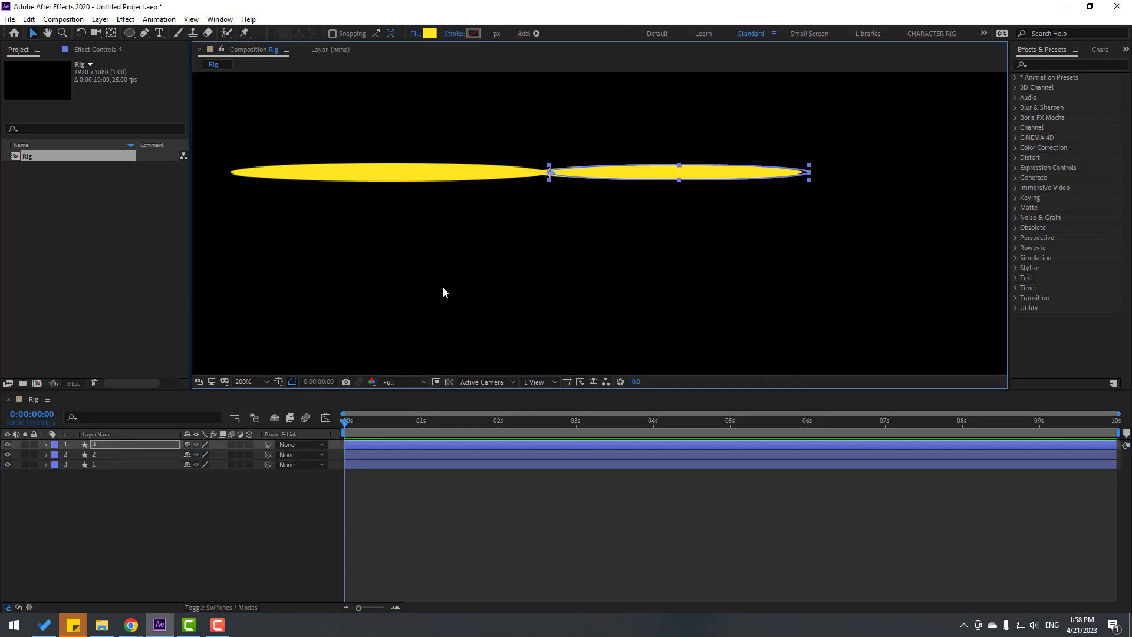
{"action": "key", "text": "shift+Right"}
{"action": "key", "text": "shift+Right"}
{"action": "key", "text": "shift+Right"}
{"action": "key", "text": "shift+Right"}
{"action": "key", "text": "shift+Right"}
{"action": "key", "text": "shift+Right"}
{"action": "key", "text": "shift+Right"}
{"action": "key", "text": "shift+Right"}
{"action": "key", "text": "shift+Right"}
{"action": "key", "text": "shift+Right"}
{"action": "key", "text": "shift+Right"}
{"action": "key", "text": "shift+Right"}
{"action": "key", "text": "shift+Right"}
{"action": "key", "text": "shift+Right"}
{"action": "key", "text": "shift+Right"}
{"action": "key", "text": "shift+Right"}
{"action": "key", "text": "shift+Right"}
{"action": "key", "text": "shift+Right"}
{"action": "key", "text": "shift+Right"}
{"action": "key", "text": "shift+Right"}
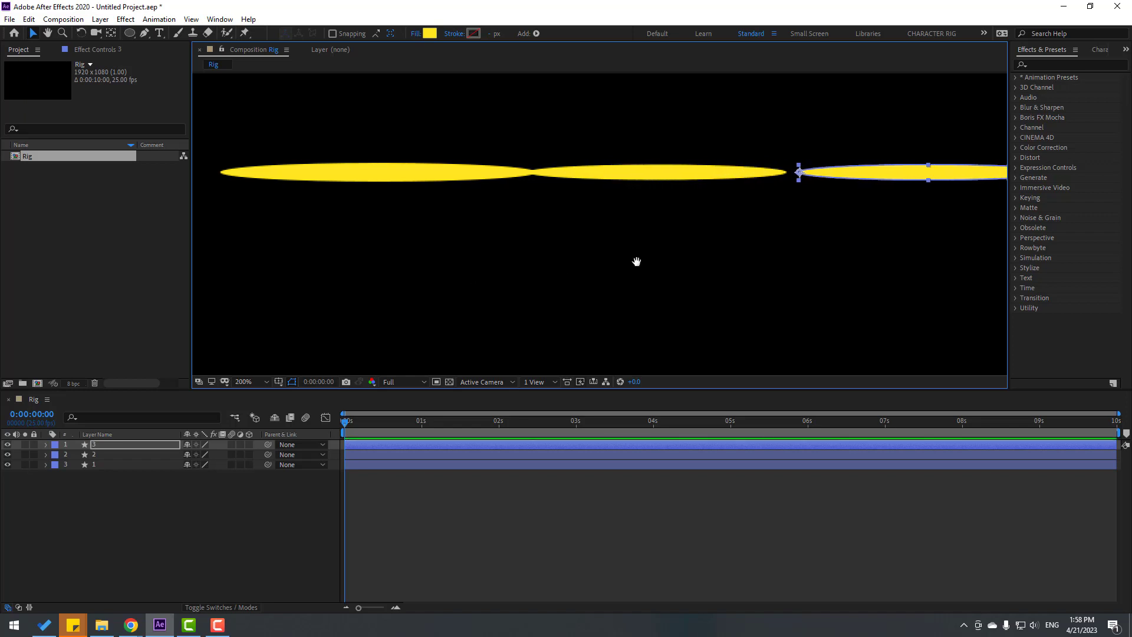
{"action": "left_click_drag", "start_coordinate": [637, 261], "coordinate": [521, 261]}
Set layer 3's Scale to 40% and nudge it left until it touches the second ellipse
{"action": "key", "text": "s"}
{"action": "left_click", "coordinate": [200, 455]}
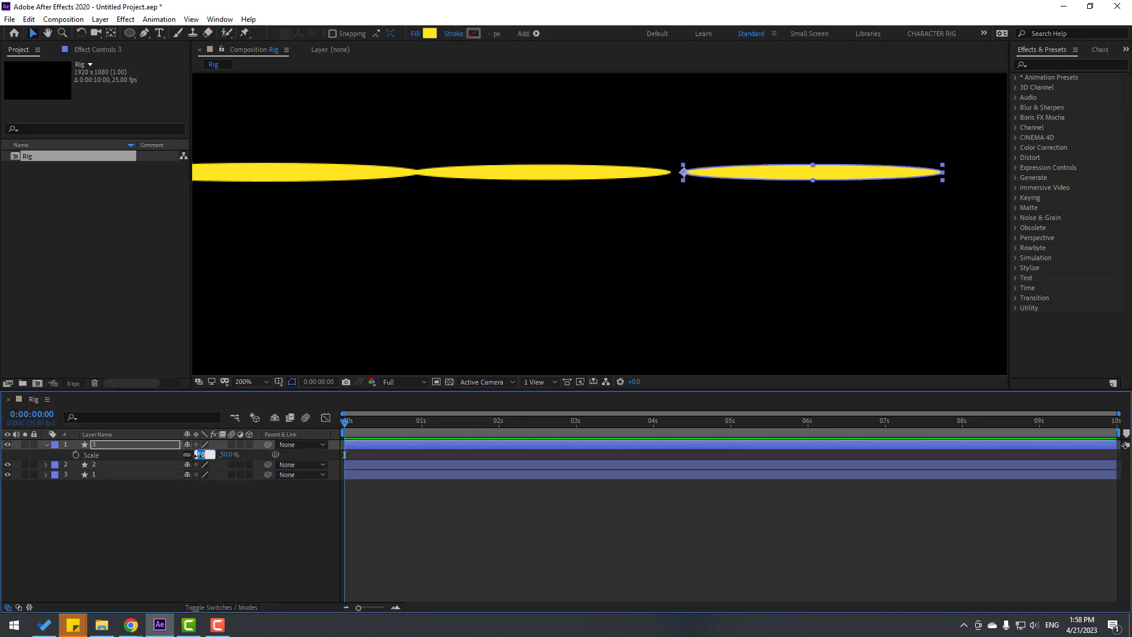
{"action": "type", "text": "40"}
{"action": "key", "text": "Return"}
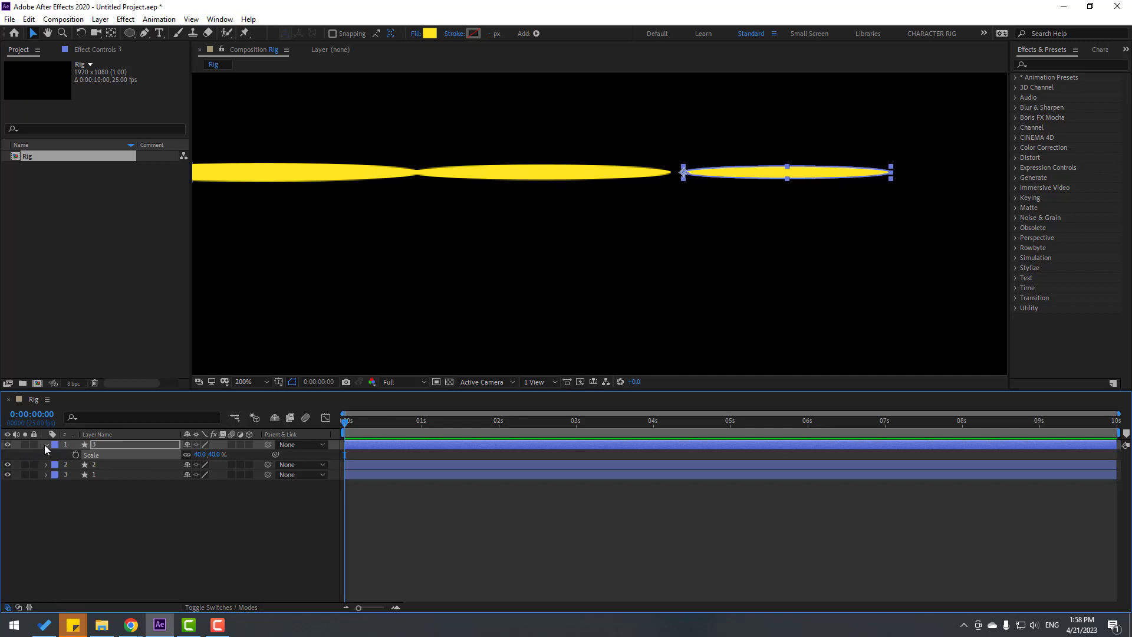
{"action": "left_click", "coordinate": [46, 446]}
{"action": "key", "text": "shift+Left"}
{"action": "key", "text": "shift+Left"}
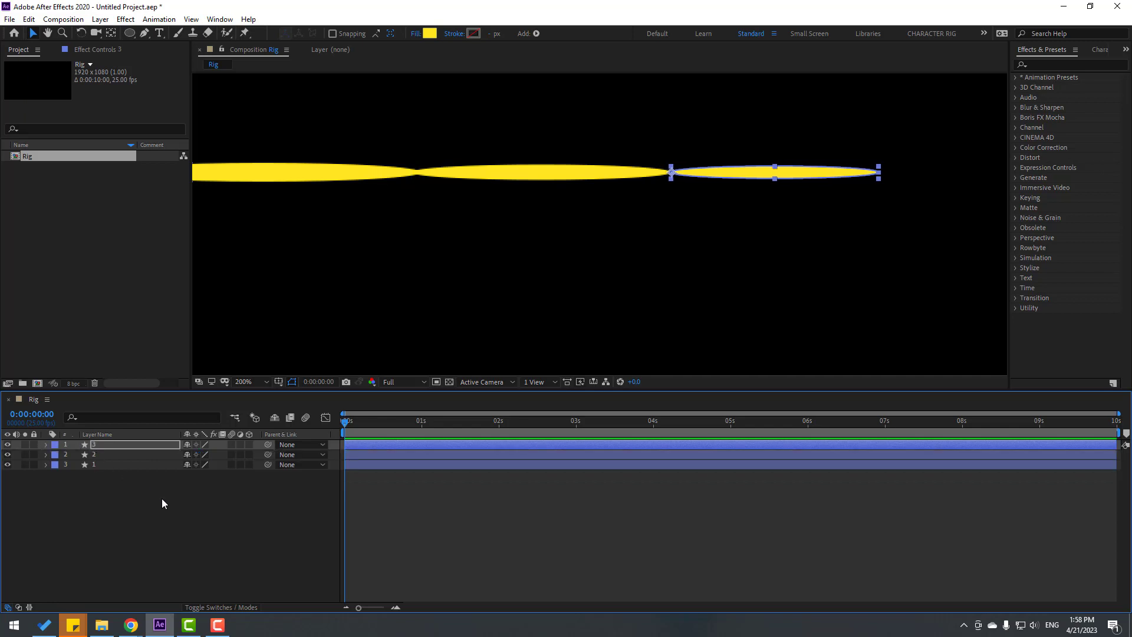
{"action": "key", "text": "Left"}
{"action": "key", "text": "Left"}
{"action": "key", "text": "Left"}
{"action": "key", "text": "Left"}
{"action": "key", "text": "Left"}
{"action": "key", "text": "Left"}
{"action": "key", "text": "Left"}
{"action": "key", "text": "Left"}
{"action": "left_click", "coordinate": [193, 528]}
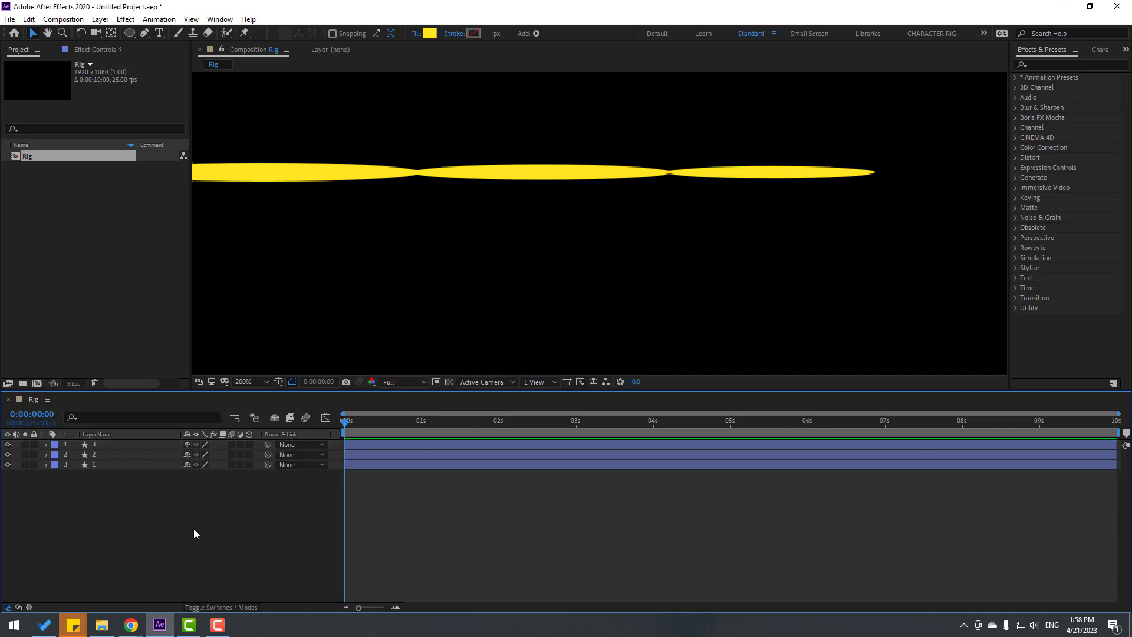
Duplicate layer 3 as layer 4 and set its Scale to 30%
{"action": "left_click", "coordinate": [97, 445]}
{"action": "key", "text": "ctrl+d"}
{"action": "key", "text": "s"}
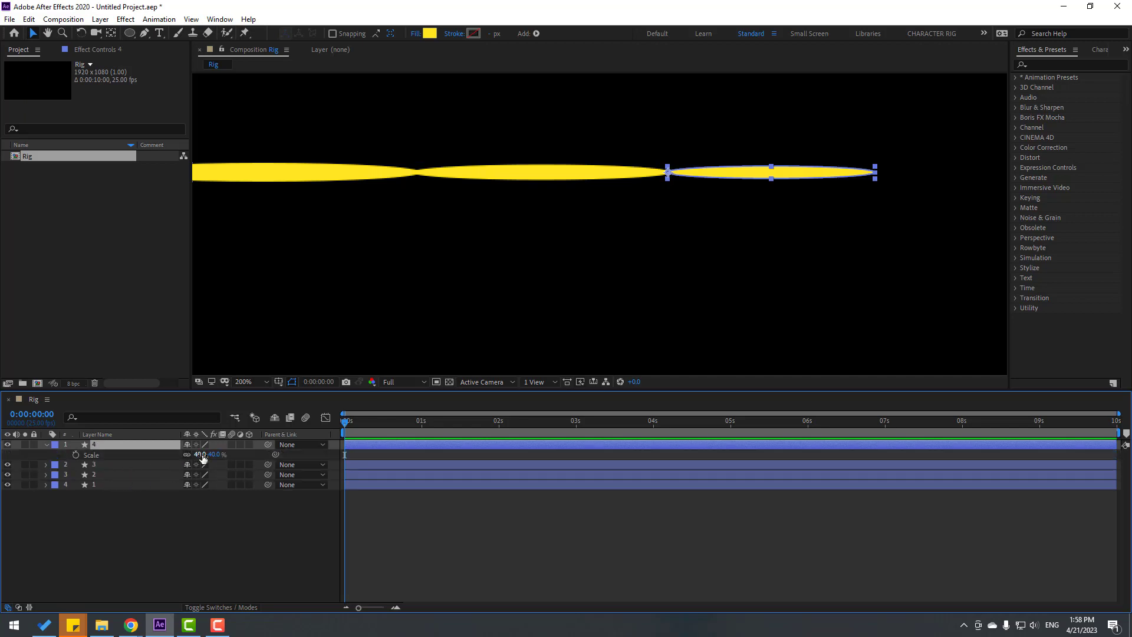
{"action": "left_click", "coordinate": [200, 454]}
{"action": "key", "text": "Return"}
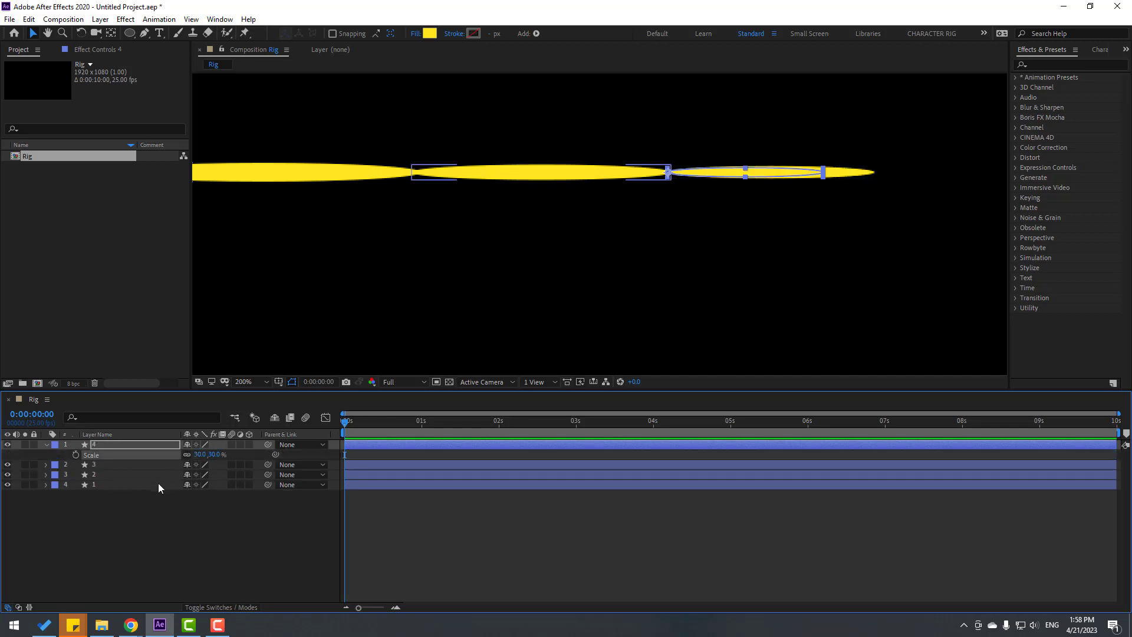
Nudge layer 4's ellipse onto the tip of the third ellipse
{"action": "left_click", "coordinate": [99, 443]}
{"action": "key", "text": "Return"}
{"action": "key", "text": "shift+Right"}
{"action": "key", "text": "shift+Right"}
{"action": "key", "text": "shift+Right"}
{"action": "key", "text": "shift+Right"}
{"action": "key", "text": "shift+Right"}
{"action": "key", "text": "shift+Right"}
{"action": "key", "text": "shift+Right"}
{"action": "key", "text": "shift+Right"}
{"action": "key", "text": "shift+Right"}
{"action": "key", "text": "shift+Right"}
{"action": "key", "text": "shift+Right"}
{"action": "key", "text": "shift+Right"}
{"action": "key", "text": "shift+Right"}
{"action": "key", "text": "shift+Right"}
{"action": "key", "text": "shift+Right"}
{"action": "key", "text": "shift+Right"}
{"action": "key", "text": "shift+Right"}
{"action": "key", "text": "shift+Right"}
{"action": "key", "text": "shift+Right"}
{"action": "key", "text": "shift+Right"}
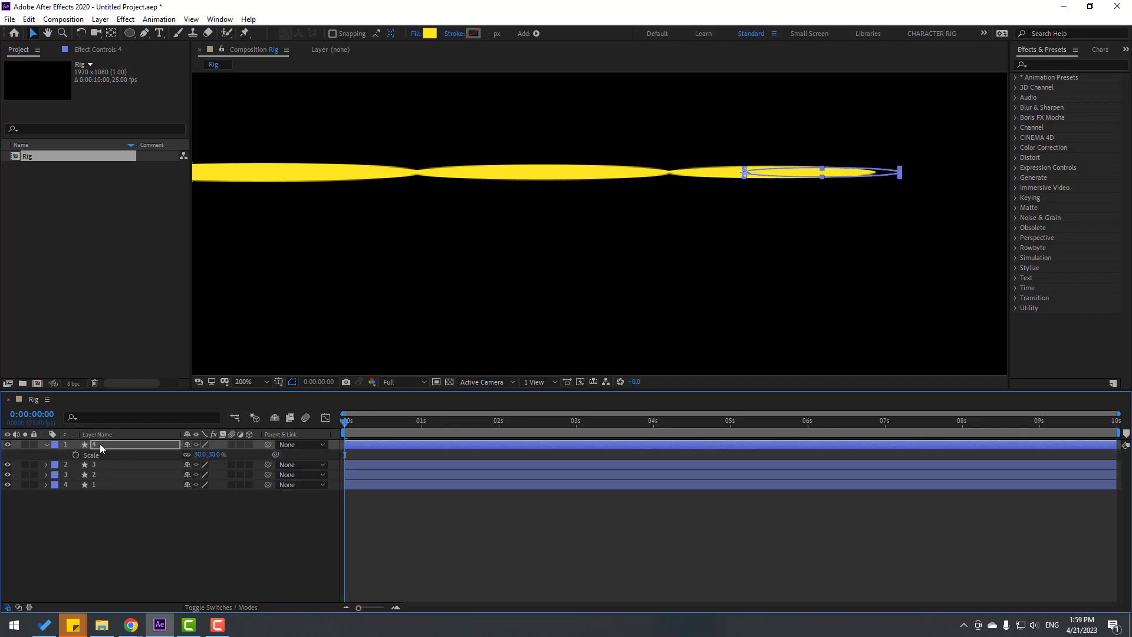
{"action": "key", "text": "shift+Left"}
{"action": "key", "text": "shift+Left"}
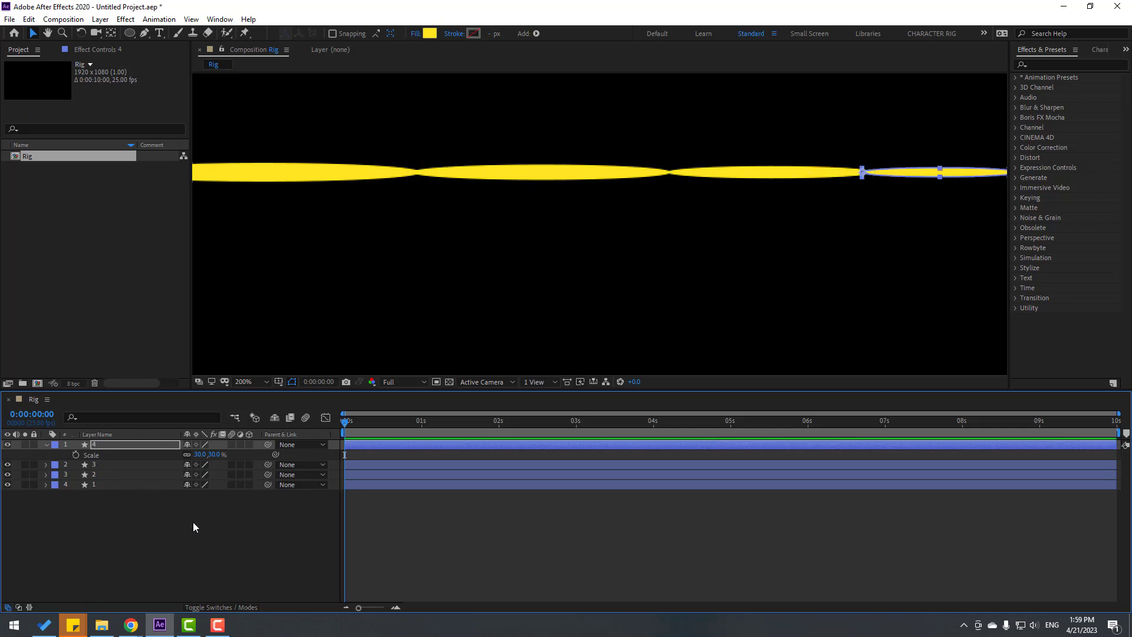
{"action": "left_click", "coordinate": [192, 521]}
{"action": "scroll", "coordinate": [692, 239], "scroll_direction": "down", "scroll_amount": 2}
{"action": "scroll", "coordinate": [725, 254], "scroll_direction": "up", "scroll_amount": 1}
{"action": "left_click_drag", "start_coordinate": [729, 256], "coordinate": [681, 253]}
{"action": "key", "text": "v"}
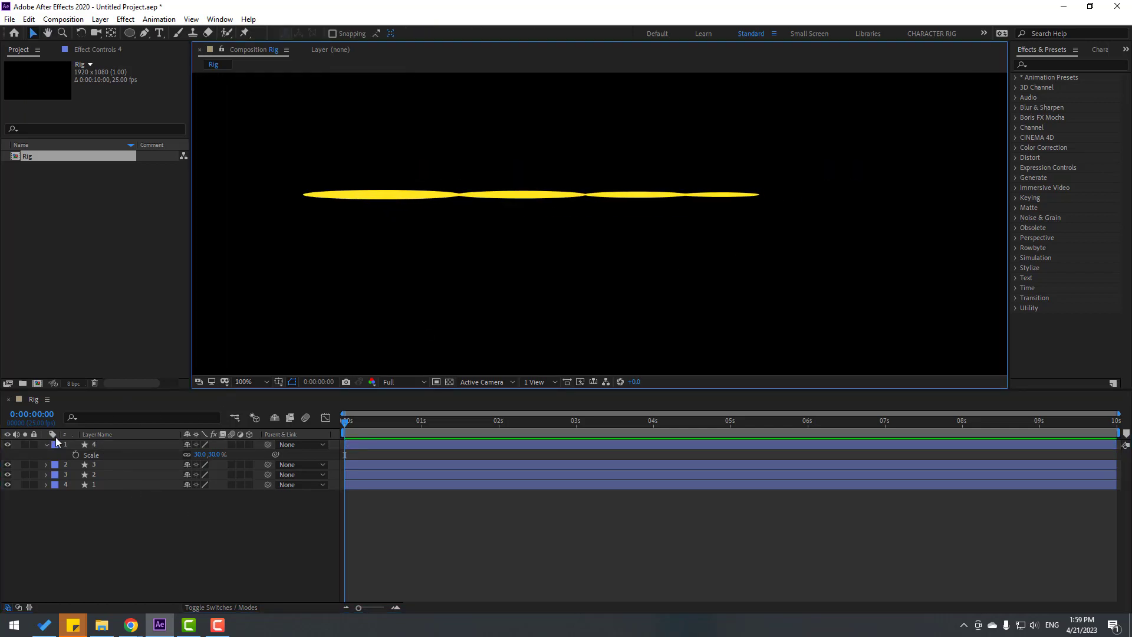
{"action": "left_click", "coordinate": [46, 446]}
{"action": "left_click", "coordinate": [110, 445]}
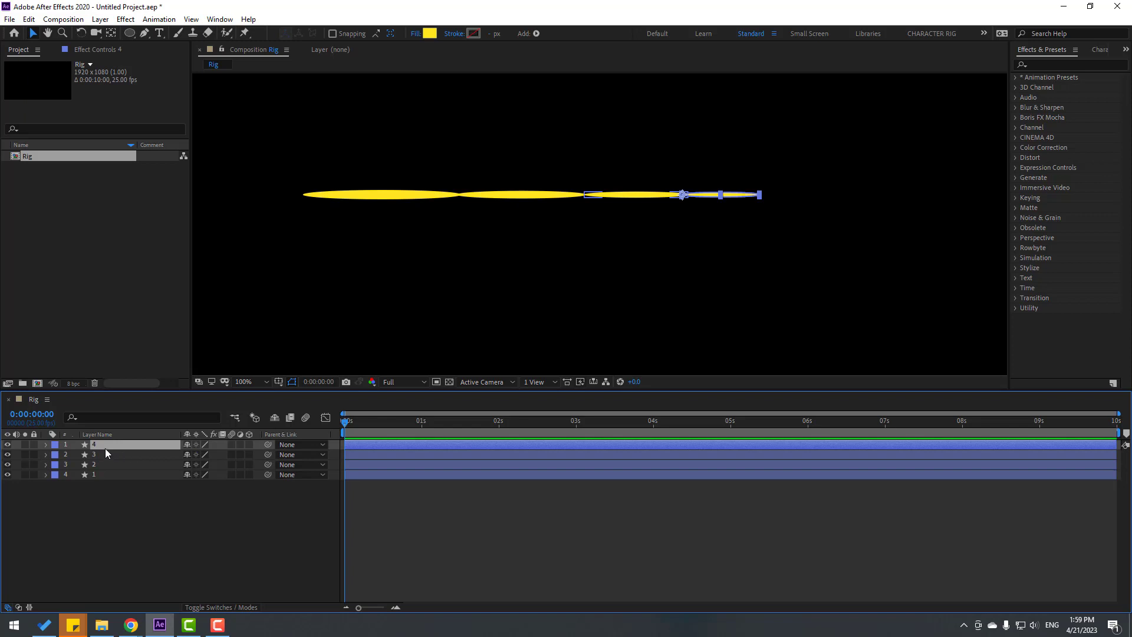
Duplicate layer 4 as layer 5 at 20% scale and join it to the chain's tip
{"action": "key", "text": "ctrl+d"}
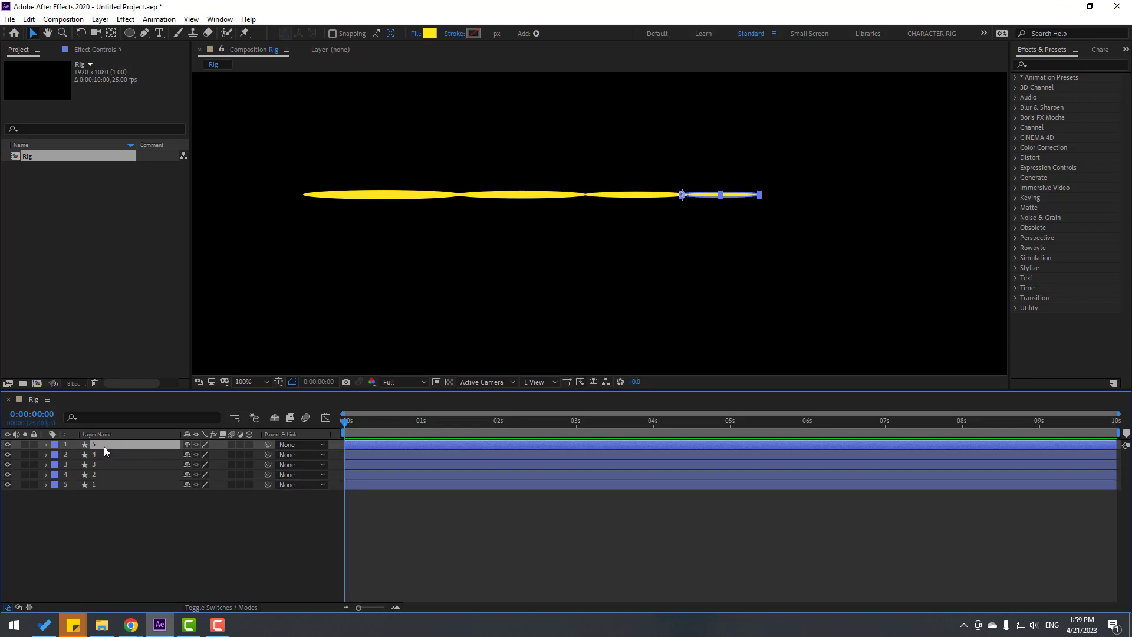
{"action": "key", "text": "shift+Right"}
{"action": "key", "text": "shift+Right"}
{"action": "key", "text": "shift+Right"}
{"action": "key", "text": "shift+Right"}
{"action": "key", "text": "shift+Right"}
{"action": "key", "text": "shift+Right"}
{"action": "key", "text": "shift+Right"}
{"action": "key", "text": "shift+Right"}
{"action": "key", "text": "shift+Right"}
{"action": "key", "text": "shift+Right"}
{"action": "key", "text": "shift+Right"}
{"action": "key", "text": "shift+Right"}
{"action": "key", "text": "shift+Right"}
{"action": "key", "text": "shift+Right"}
{"action": "key", "text": "shift+Right"}
{"action": "key", "text": "shift+Right"}
{"action": "key", "text": "shift+Right"}
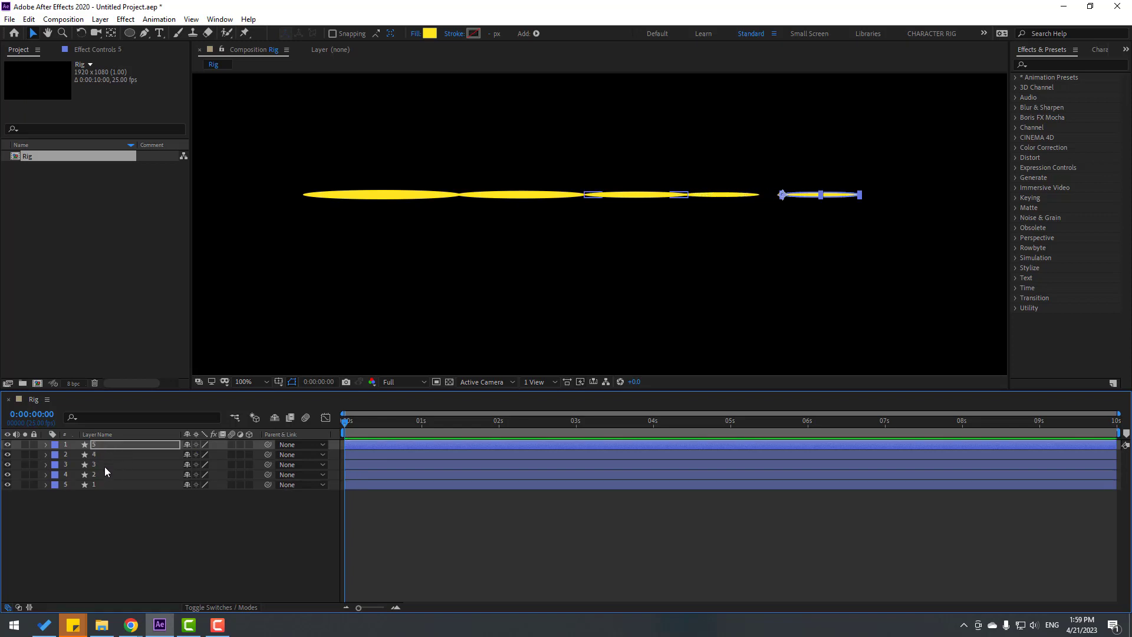
{"action": "type", "text": "s20"}
{"action": "key", "text": "Return"}
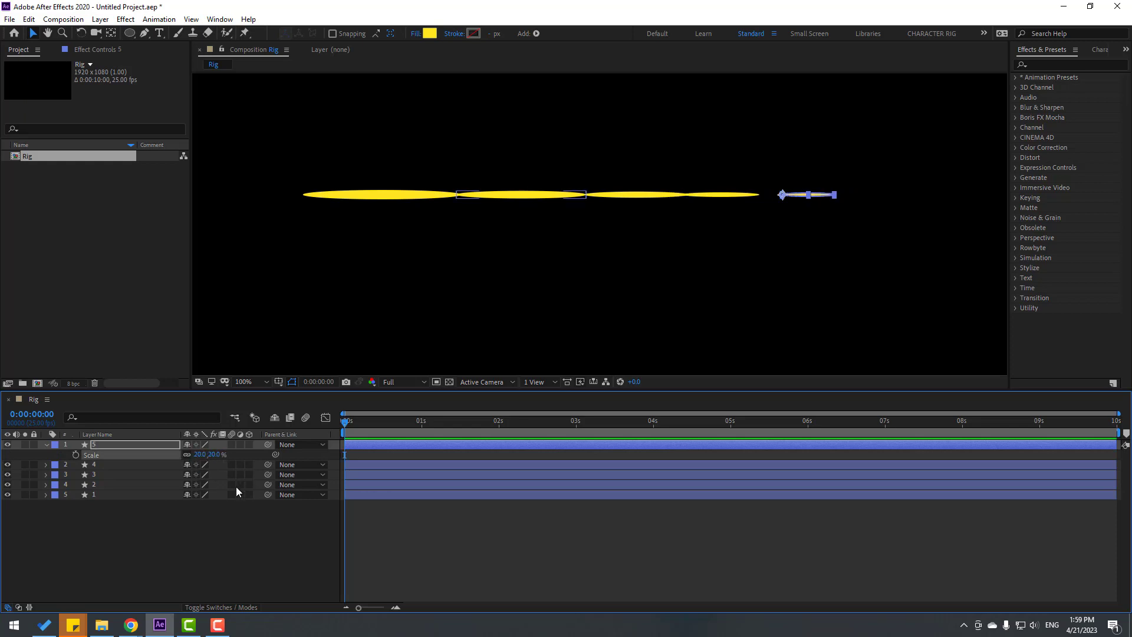
{"action": "left_click", "coordinate": [47, 444]}
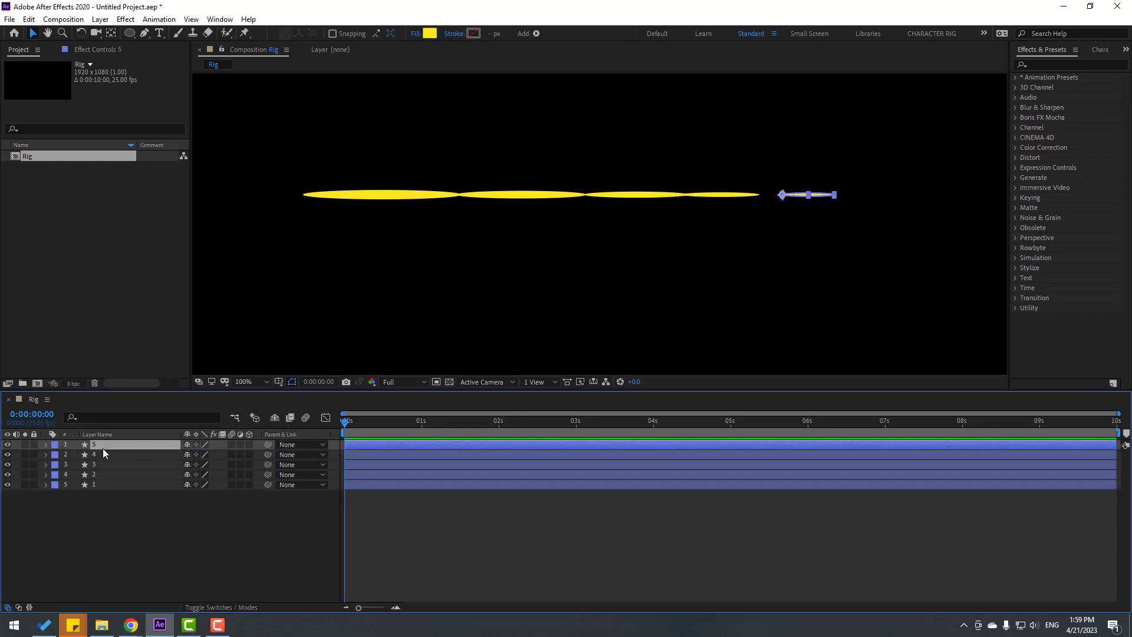
{"action": "key", "text": "shift+Left"}
{"action": "key", "text": "shift+Left"}
{"action": "key", "text": "shift+Left"}
{"action": "scroll", "coordinate": [727, 272], "scroll_direction": "up", "scroll_amount": 5}
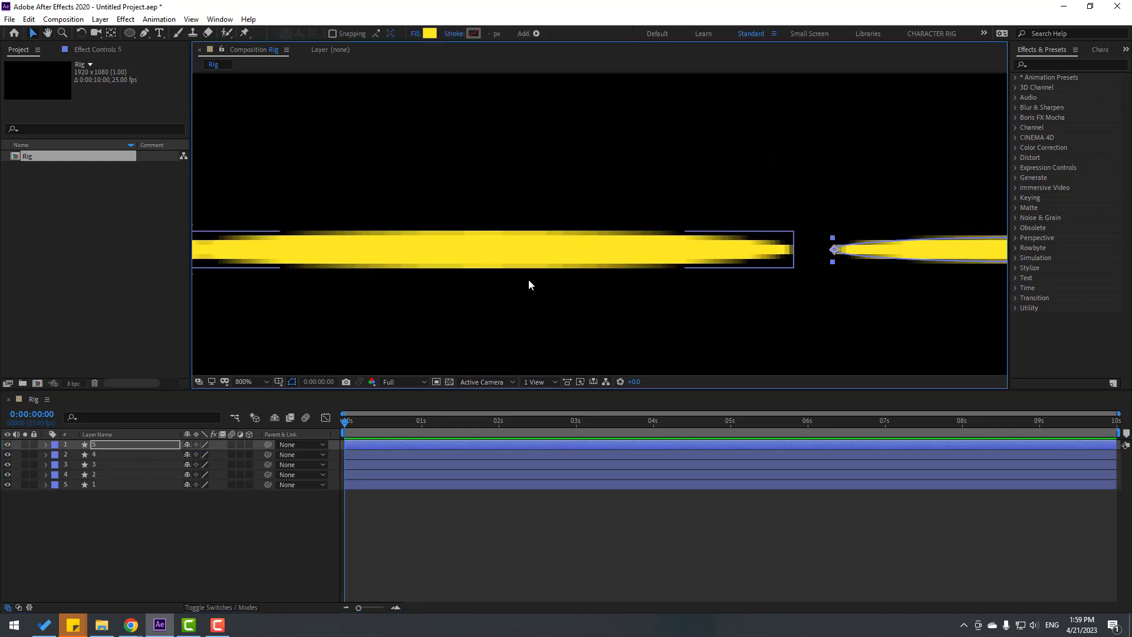
{"action": "key", "text": "shift+Left"}
{"action": "key", "text": "shift+Left"}
{"action": "key", "text": "shift+Left"}
{"action": "key", "text": "shift+Left"}
{"action": "key", "text": "shift+Left"}
{"action": "key", "text": "shift+Left"}
{"action": "key", "text": "shift+Left"}
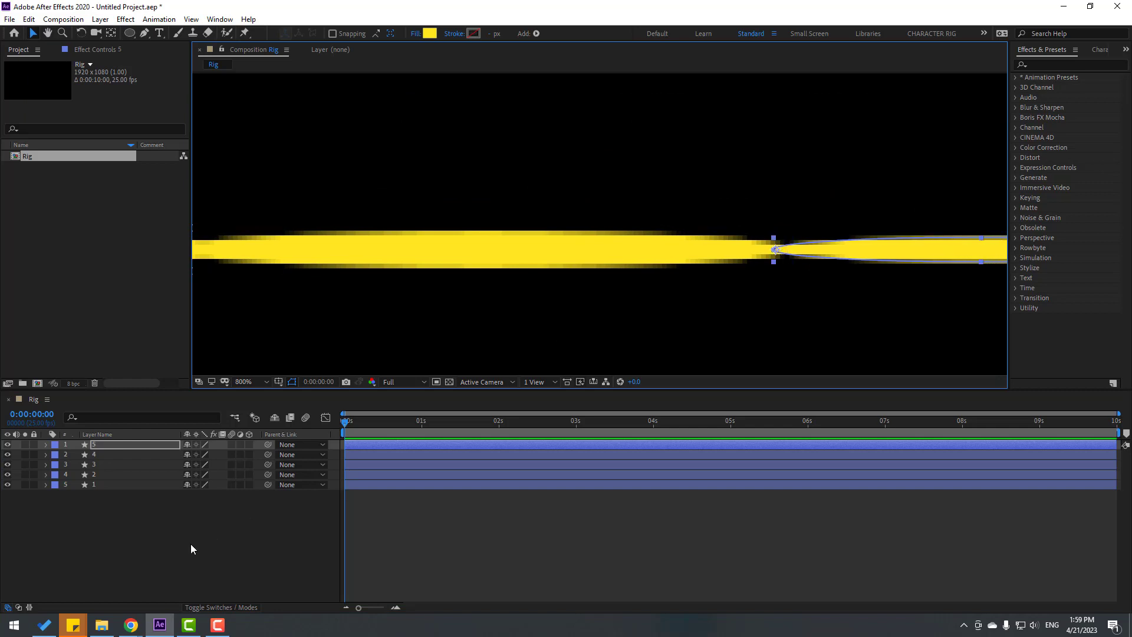
{"action": "left_click", "coordinate": [190, 546]}
{"action": "scroll", "coordinate": [668, 284], "scroll_direction": "down", "scroll_amount": 2}
{"action": "scroll", "coordinate": [667, 284], "scroll_direction": "down", "scroll_amount": 1}
{"action": "key", "text": "space"}
{"action": "left_click_drag", "start_coordinate": [432, 325], "coordinate": [580, 288]}
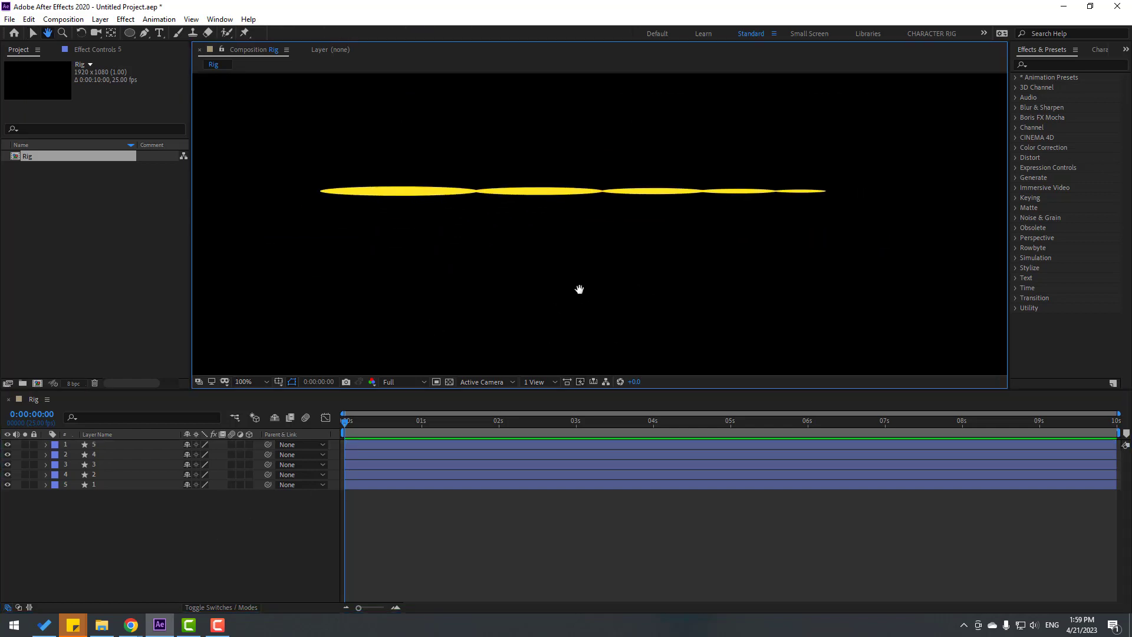
Duplicate layer 5 as layer 6 at 10% scale and nudge it onto the chain's end
{"action": "left_click", "coordinate": [128, 447]}
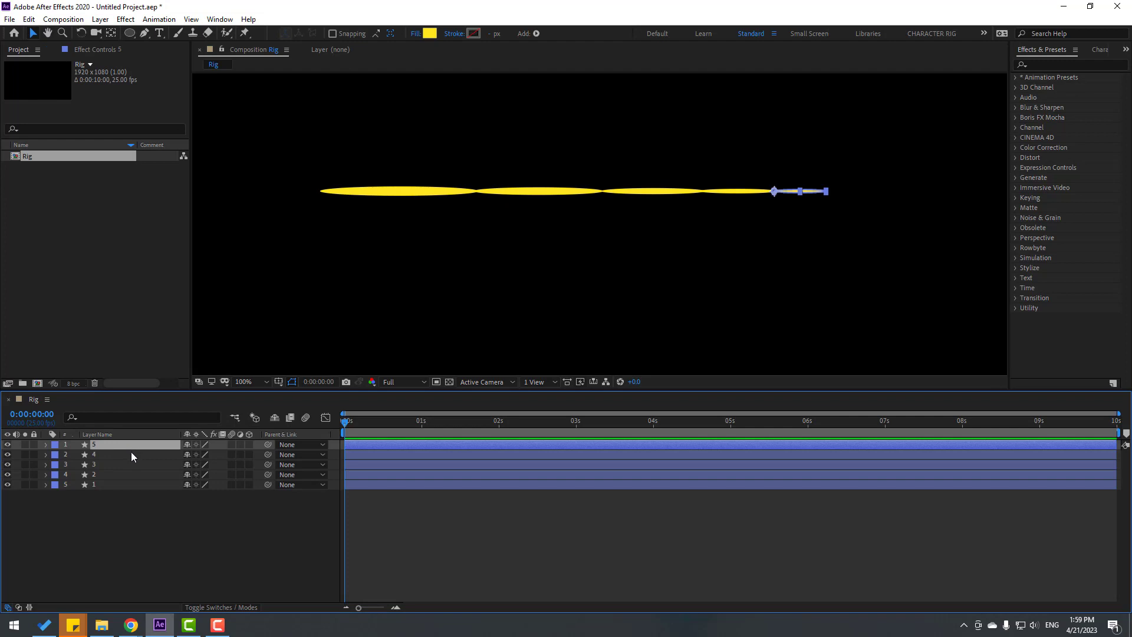
{"action": "key", "text": "ctrl+d"}
{"action": "type", "text": "s"}
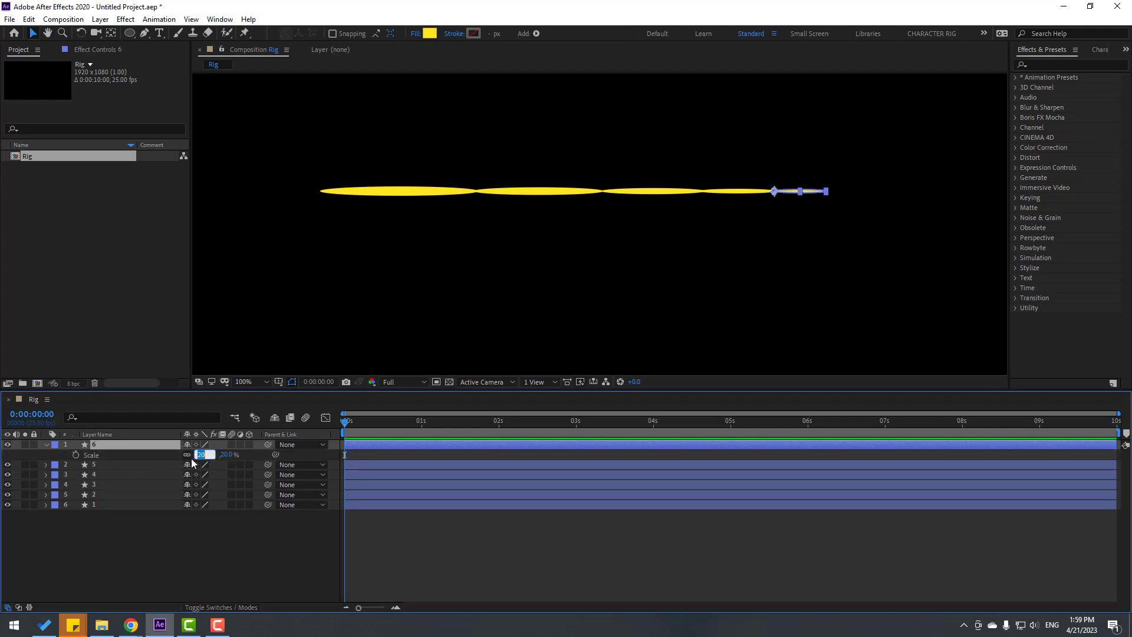
{"action": "type", "text": "10"}
{"action": "key", "text": "Return"}
{"action": "scroll", "coordinate": [781, 220], "scroll_direction": "up", "scroll_amount": 1}
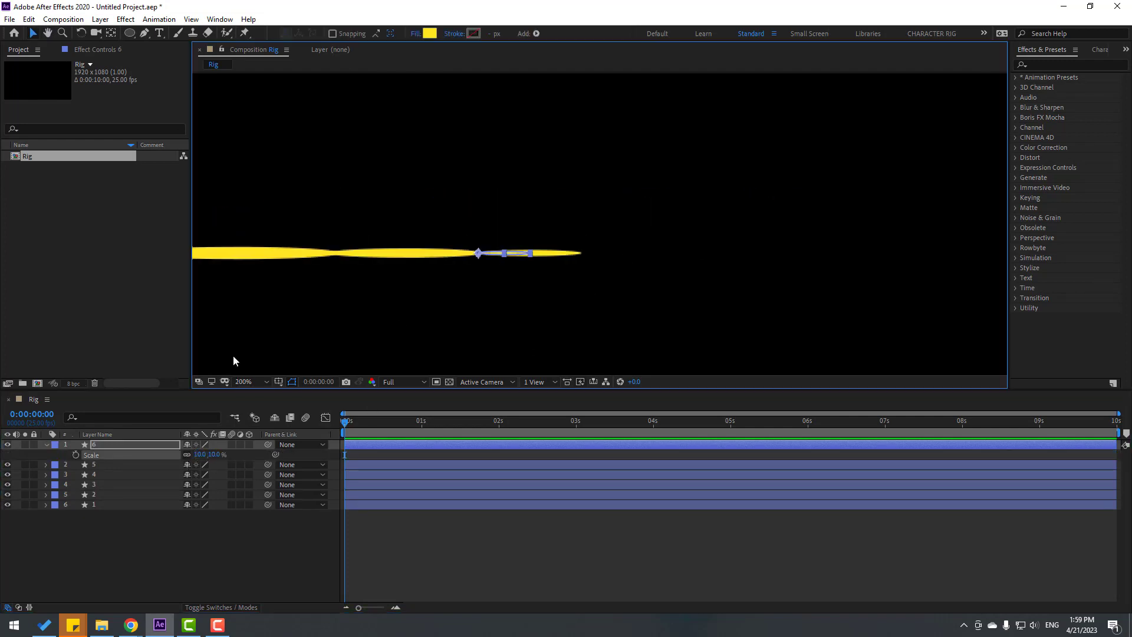
{"action": "left_click", "coordinate": [44, 446]}
{"action": "left_click", "coordinate": [104, 445]}
{"action": "key", "text": "shift+Right"}
{"action": "key", "text": "shift+Right"}
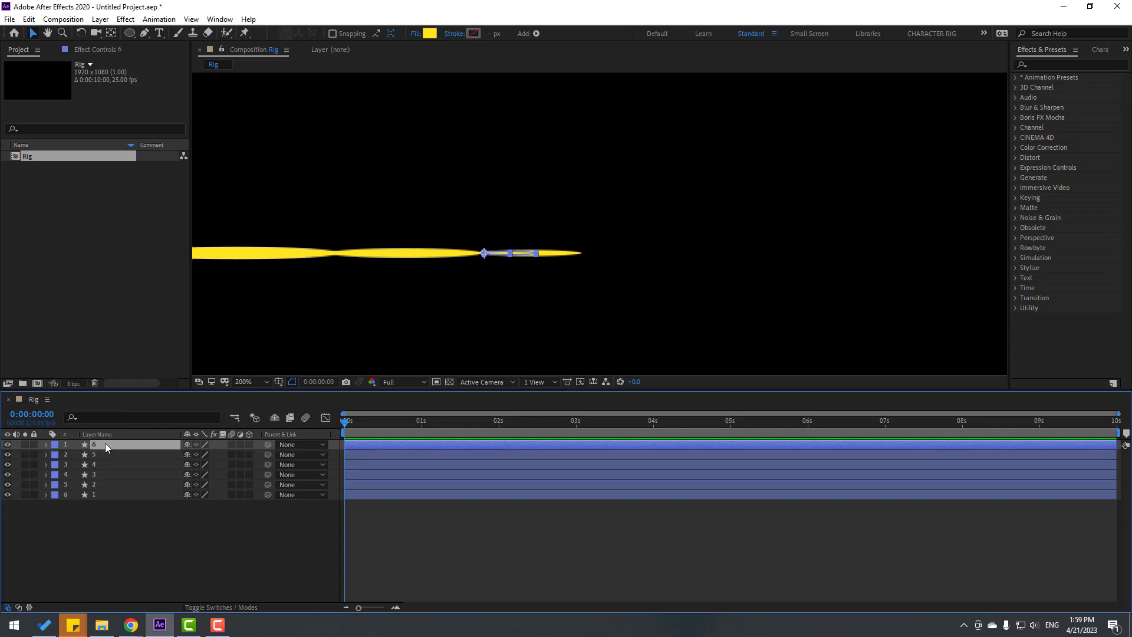
{"action": "key", "text": "shift+Right"}
{"action": "key", "text": "shift+Right"}
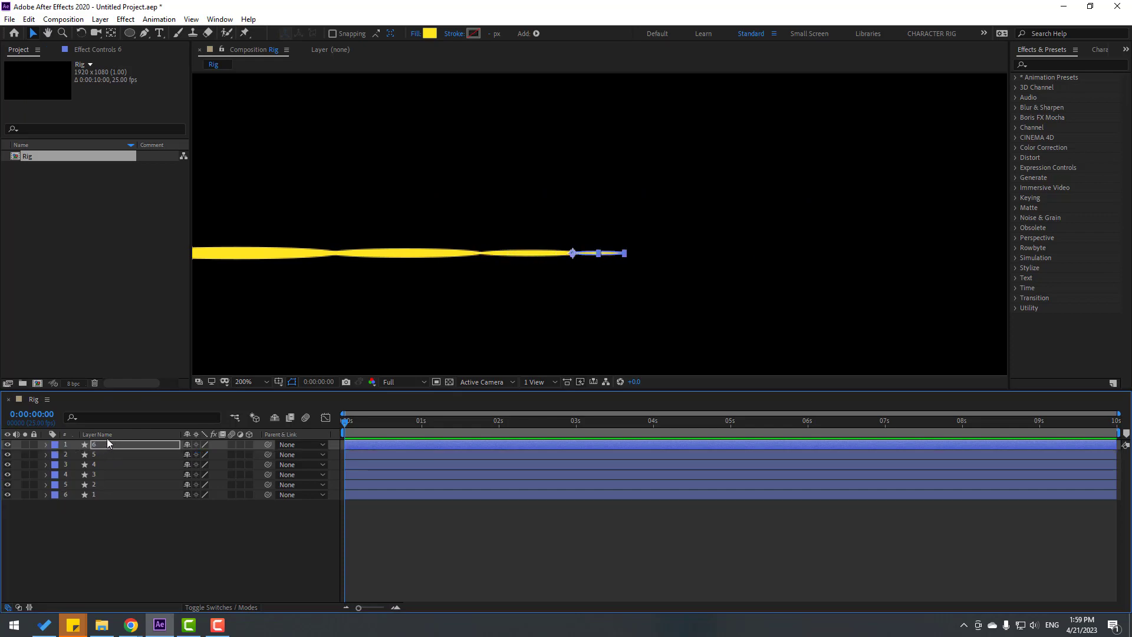
{"action": "left_click", "coordinate": [150, 522]}
{"action": "scroll", "coordinate": [516, 337], "scroll_direction": "down", "scroll_amount": 4}
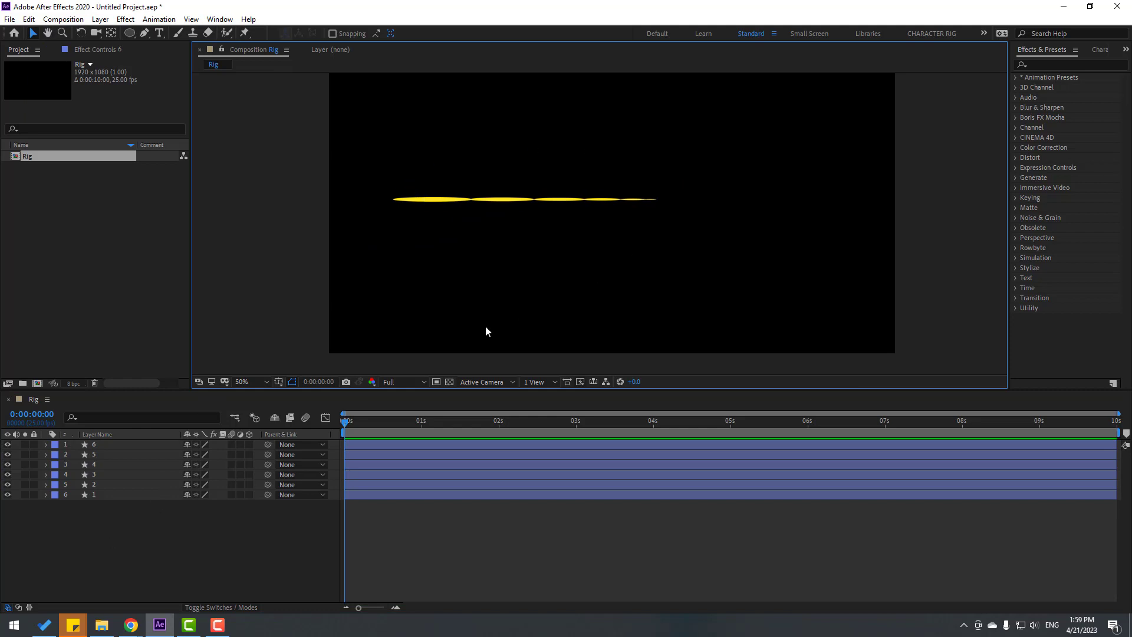
Add a new Null Object layer to the Rig composition
{"action": "right_click", "coordinate": [134, 557]}
{"action": "mouse_move", "coordinate": [200, 427]}
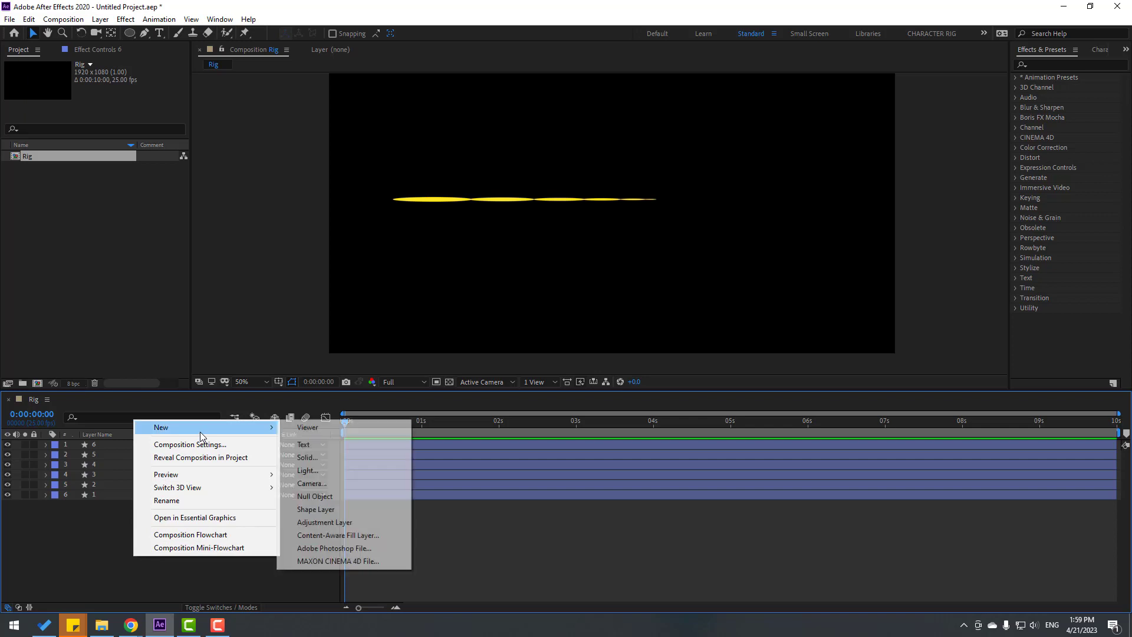
{"action": "left_click", "coordinate": [317, 496]}
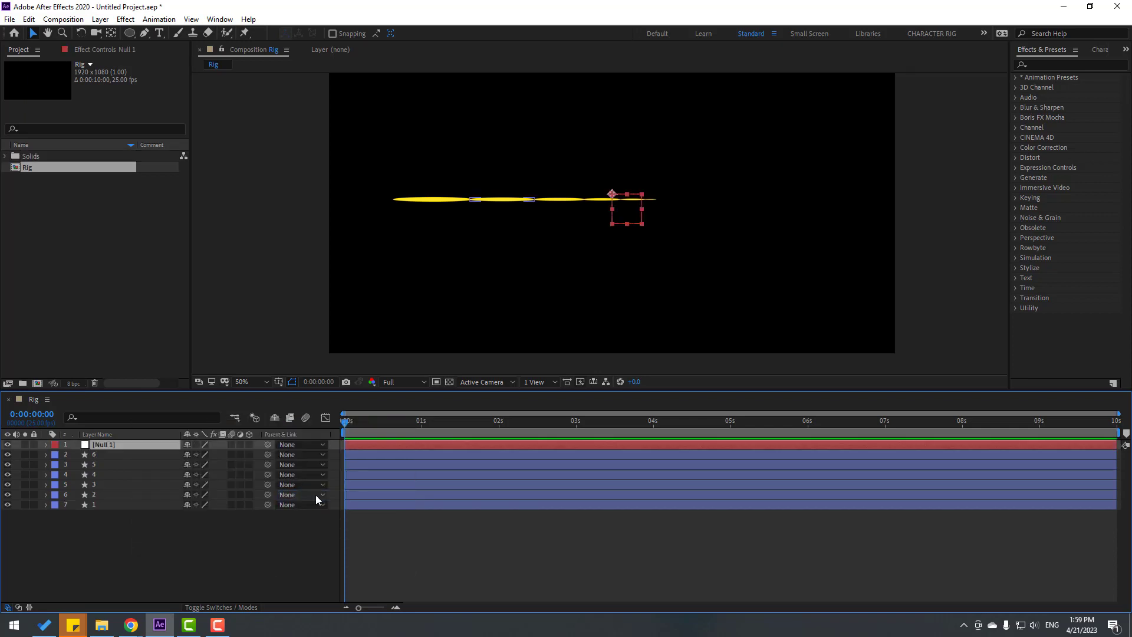
{"action": "scroll", "coordinate": [700, 228], "scroll_direction": "up", "scroll_amount": 2}
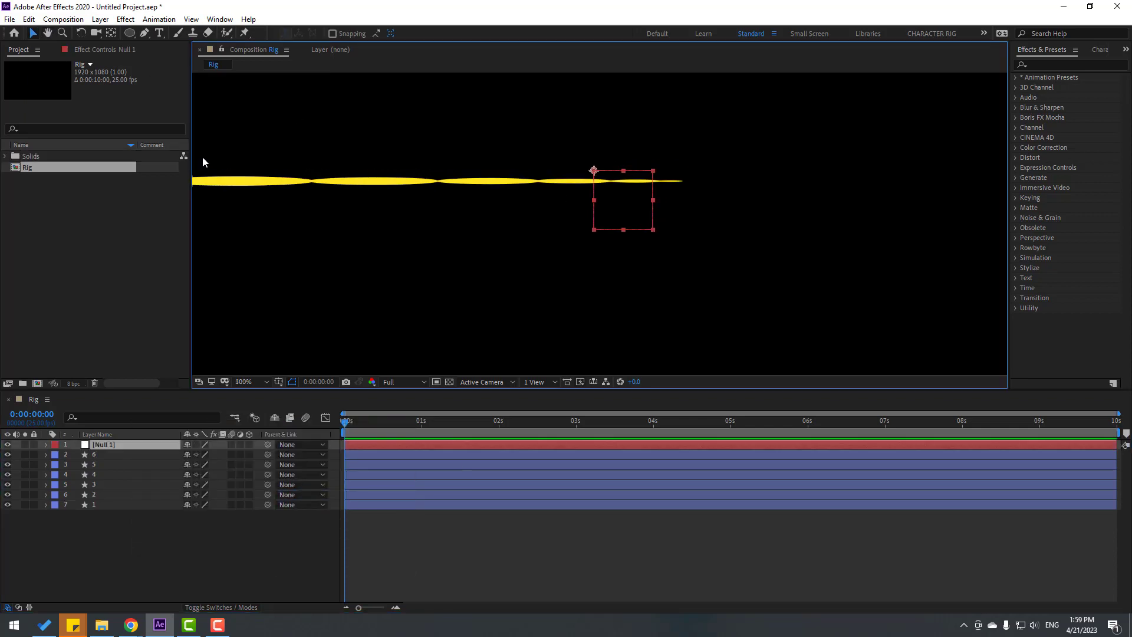
Centre the null's anchor point and move the null to the chain's left end
{"action": "double_click", "coordinate": [111, 33]}
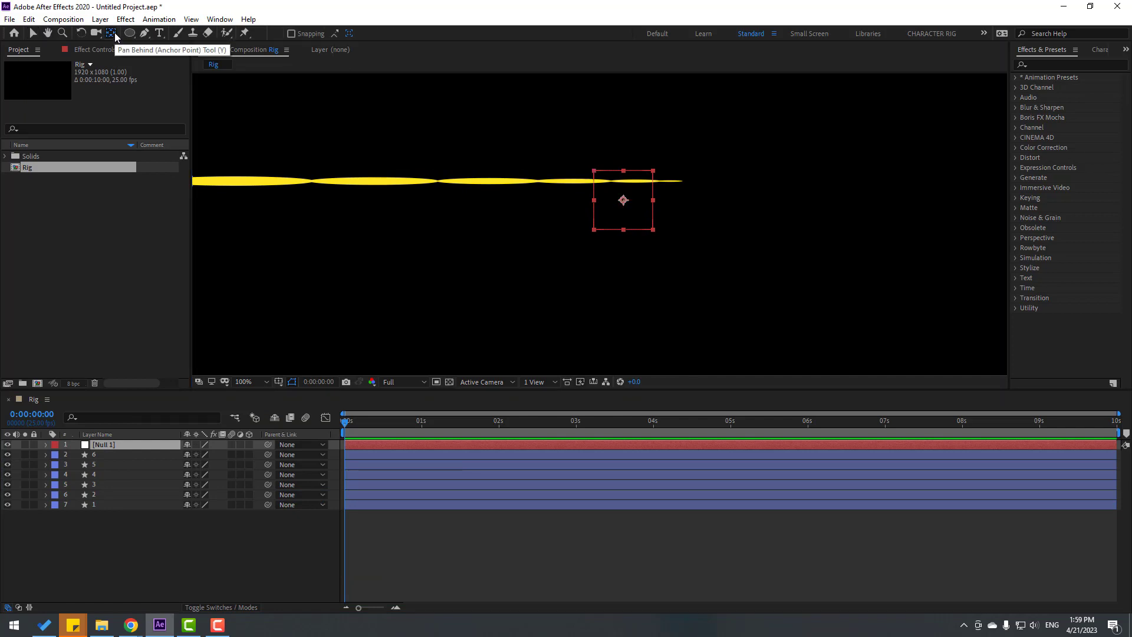
{"action": "left_click", "coordinate": [33, 34]}
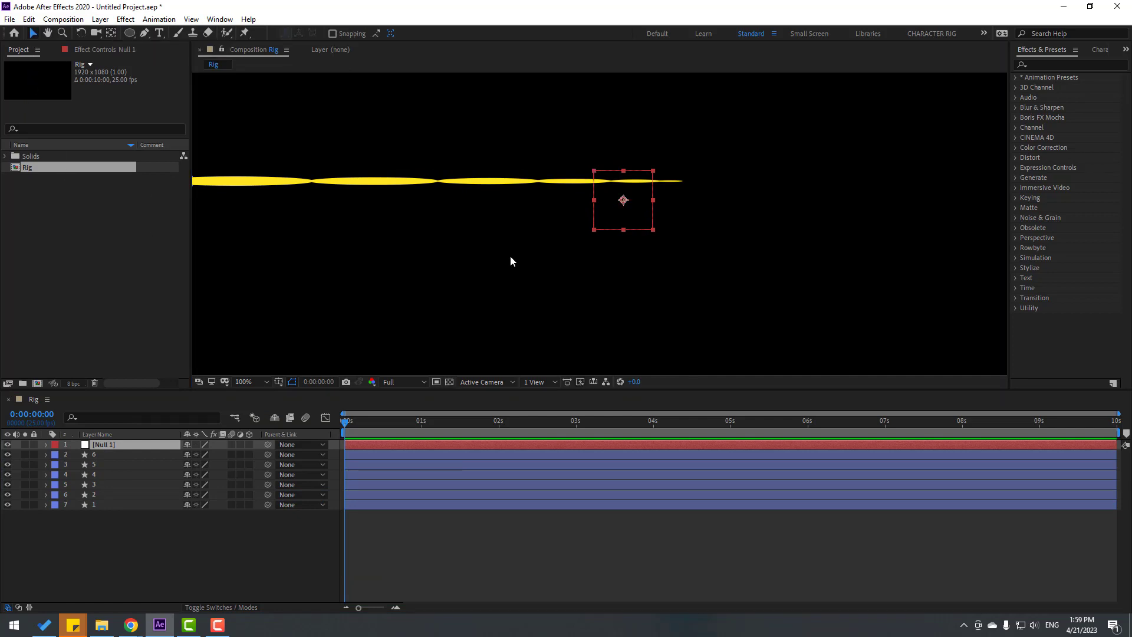
{"action": "scroll", "coordinate": [822, 256], "scroll_direction": "down", "scroll_amount": 2}
{"action": "left_click_drag", "start_coordinate": [873, 221], "coordinate": [423, 207]}
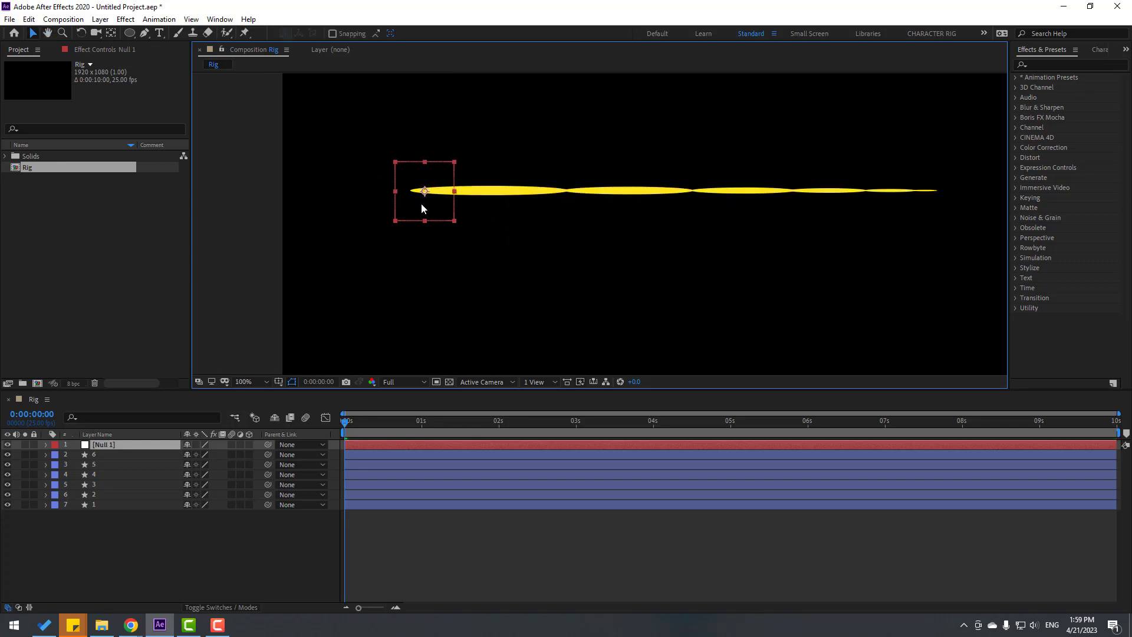
Parent layer 6 to 5, layer 5 to 4, and layer 4 to 3
{"action": "left_click", "coordinate": [109, 544]}
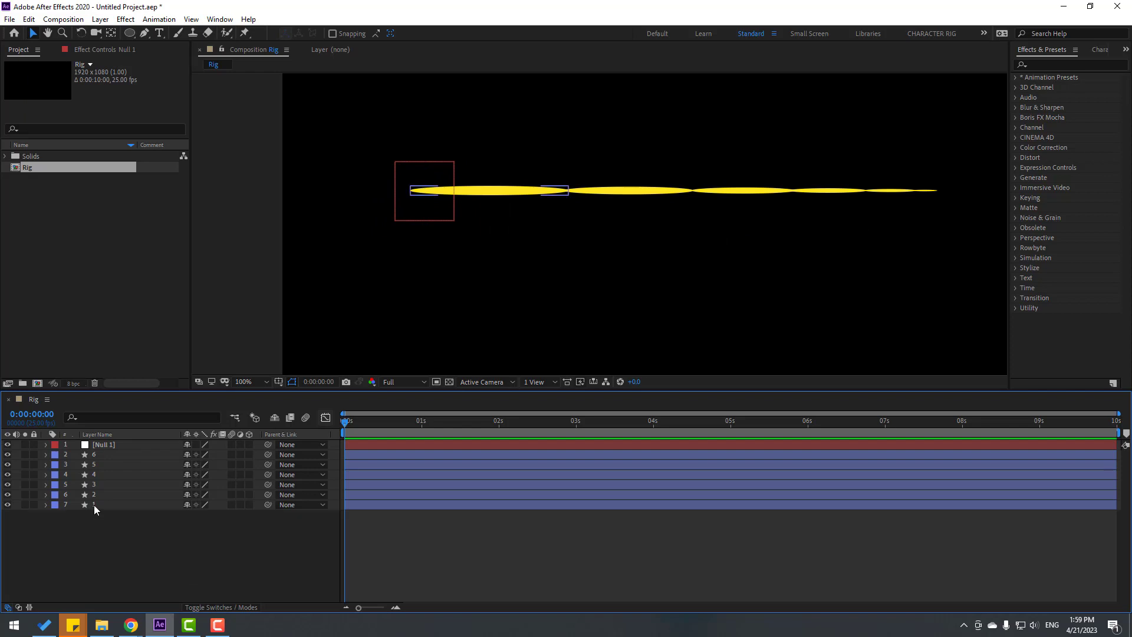
{"action": "left_click", "coordinate": [91, 455]}
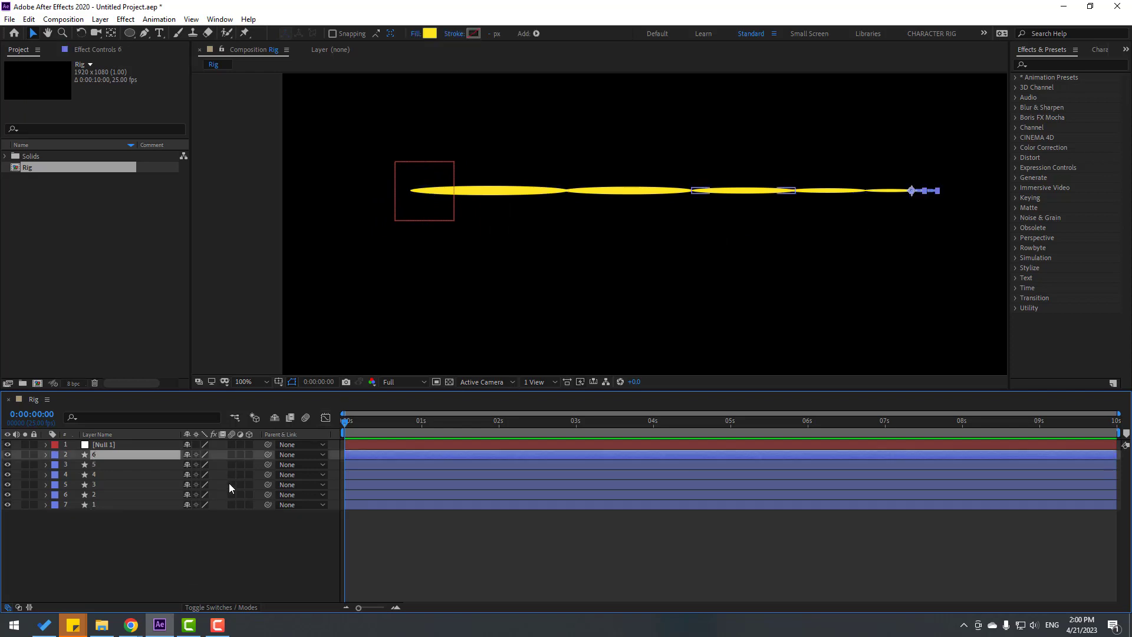
{"action": "left_click_drag", "start_coordinate": [267, 454], "coordinate": [97, 462]}
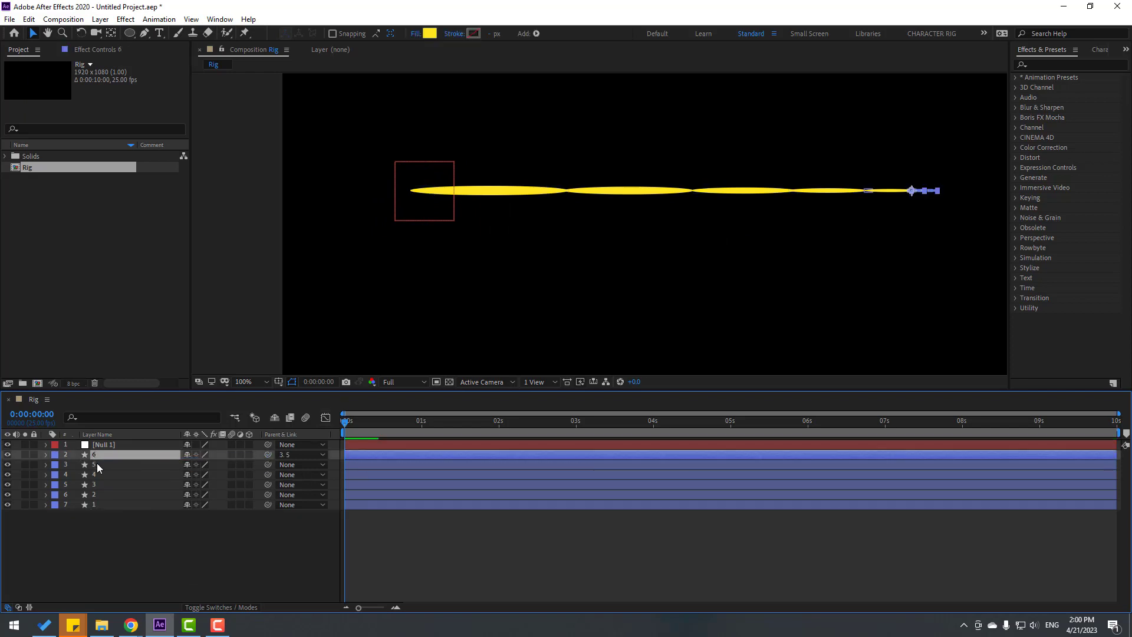
{"action": "left_click", "coordinate": [95, 465]}
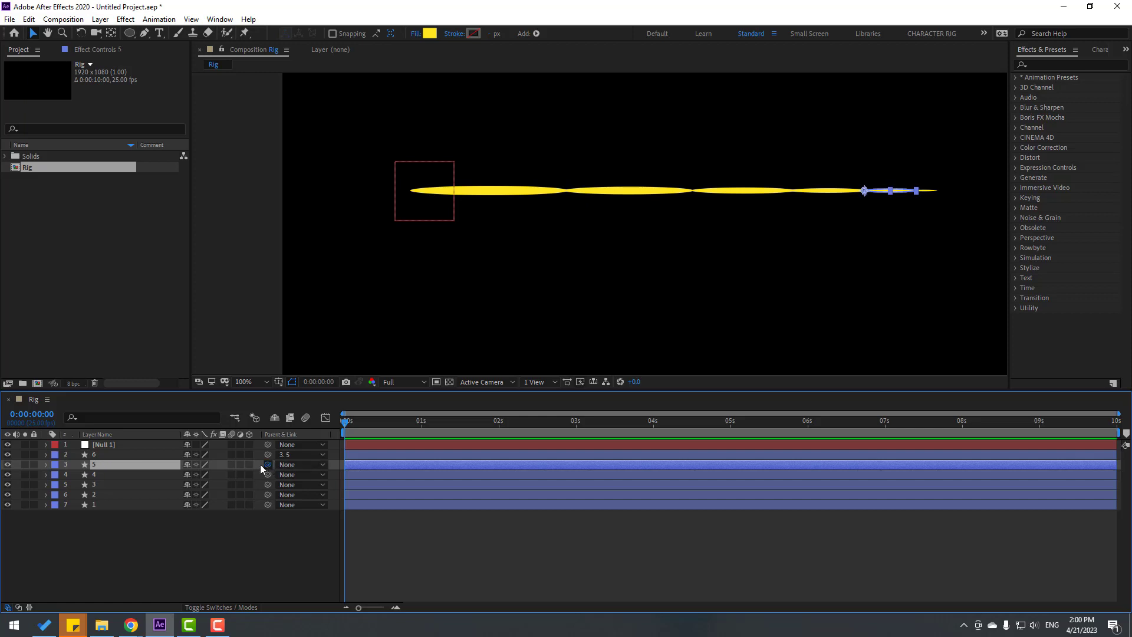
{"action": "left_click_drag", "start_coordinate": [260, 465], "coordinate": [104, 475]}
{"action": "left_click", "coordinate": [107, 475]}
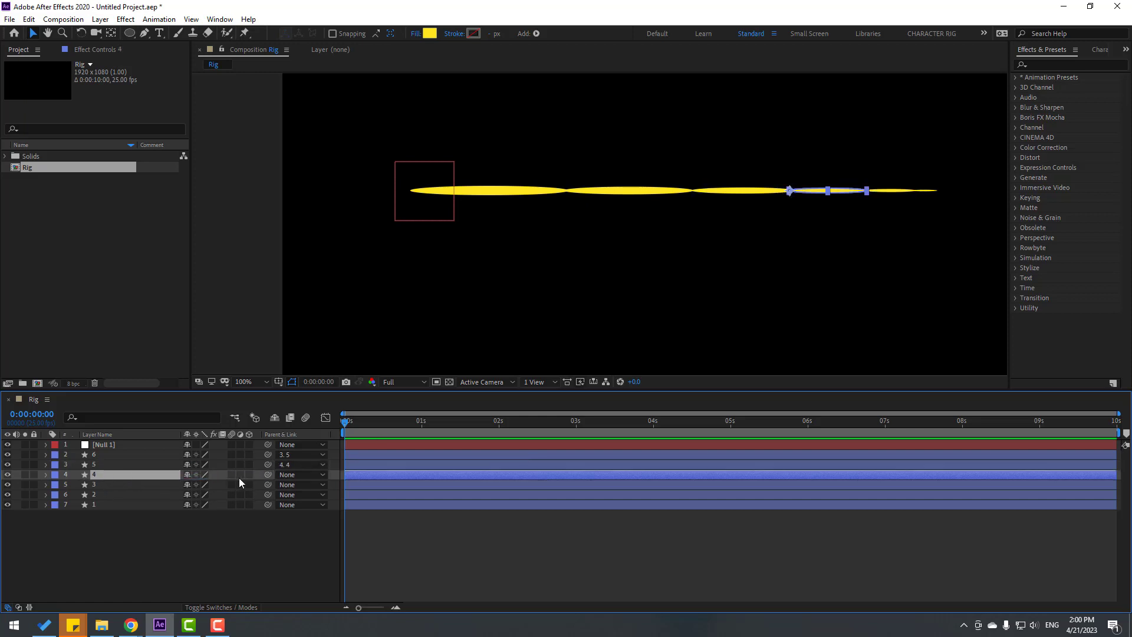
{"action": "left_click_drag", "start_coordinate": [266, 474], "coordinate": [104, 481]}
Parent layer 3 to 2, layer 2 to 1, and layer 1 to Null 1
{"action": "left_click", "coordinate": [98, 485]}
{"action": "left_click_drag", "start_coordinate": [269, 484], "coordinate": [100, 497]}
{"action": "left_click", "coordinate": [97, 495]}
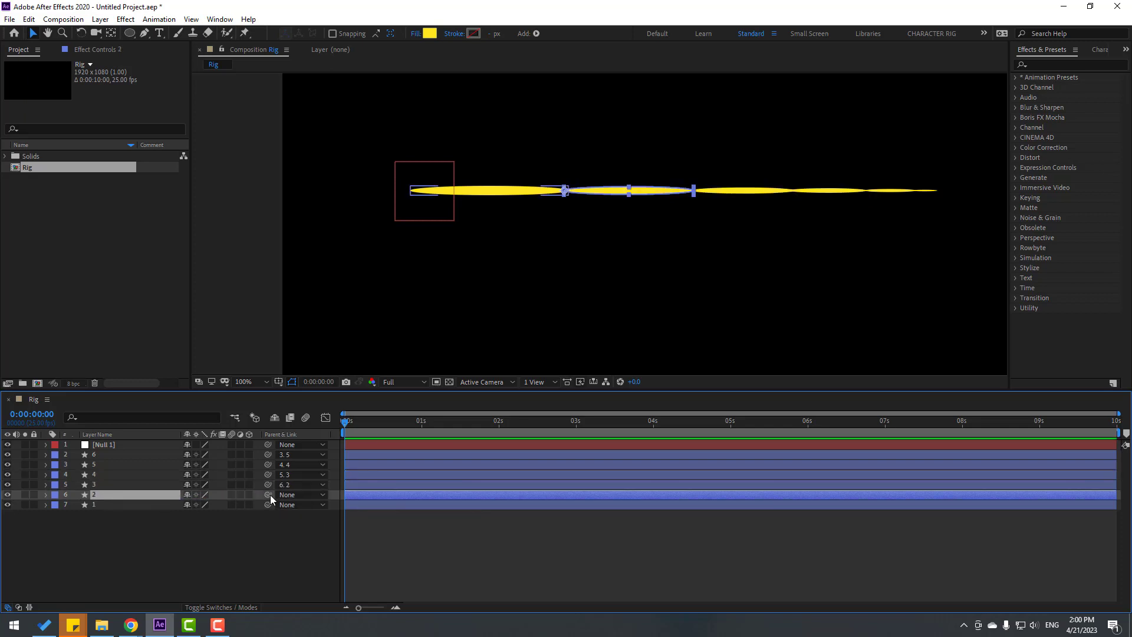
{"action": "left_click_drag", "start_coordinate": [269, 494], "coordinate": [91, 505]}
{"action": "left_click", "coordinate": [97, 505]}
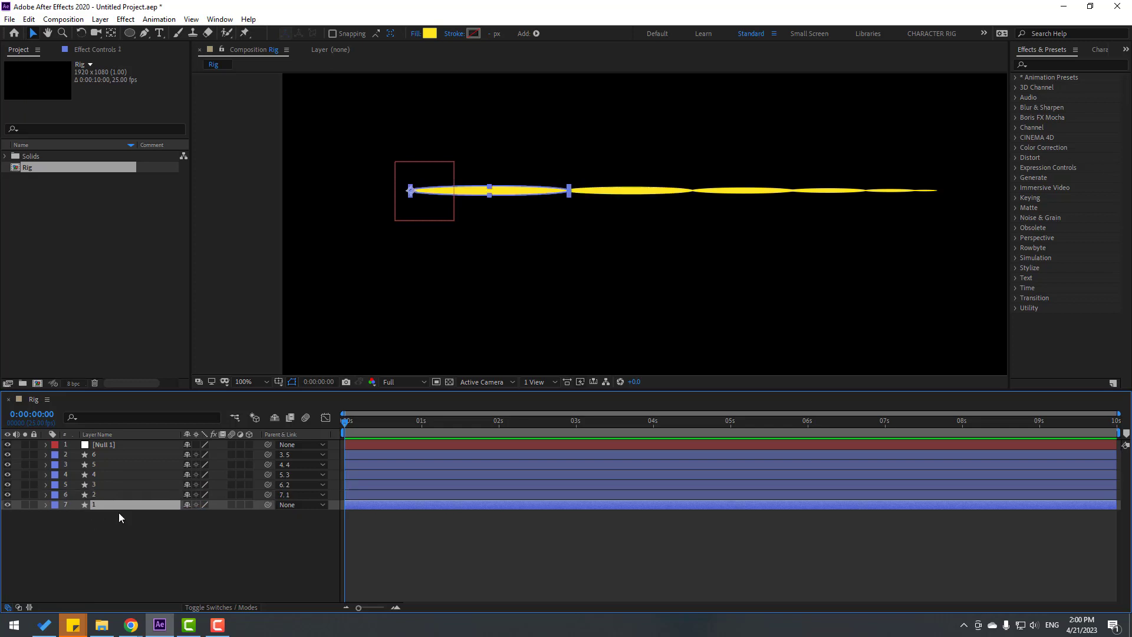
{"action": "left_click_drag", "start_coordinate": [268, 505], "coordinate": [100, 447]}
Test the chain by rotating Null 1, undo the rotation, and reselect Null 1
{"action": "left_click", "coordinate": [104, 444]}
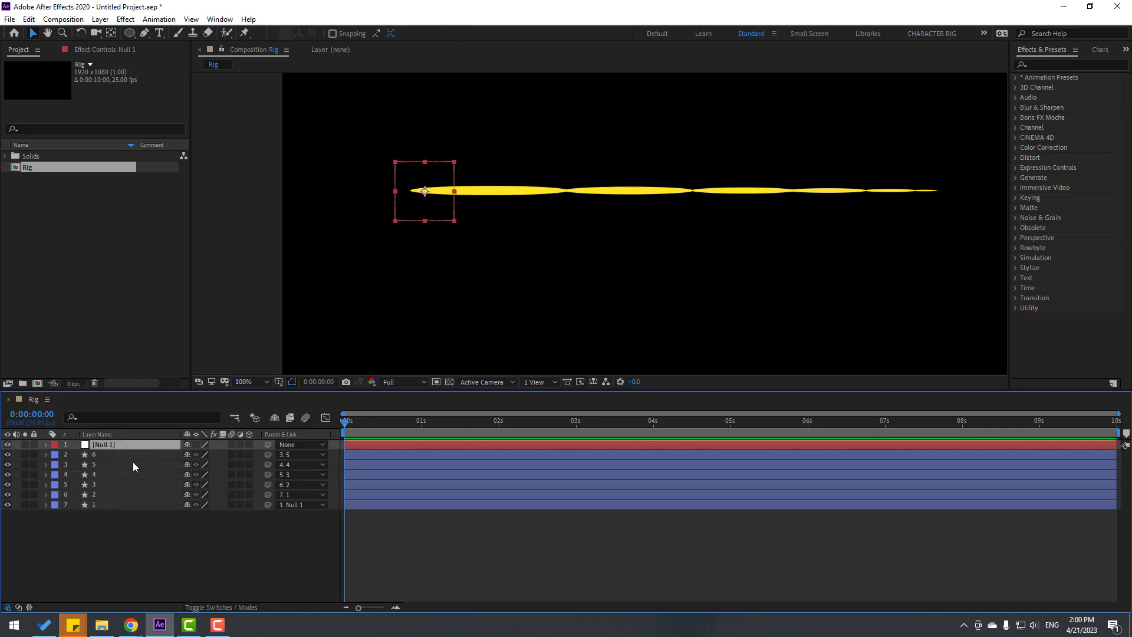
{"action": "key", "text": "r"}
{"action": "mouse_move", "coordinate": [199, 455]}
{"action": "left_mouse_down"}
{"action": "mouse_move", "coordinate": [218, 456]}
{"action": "mouse_move", "coordinate": [186, 456]}
{"action": "mouse_move", "coordinate": [228, 456]}
{"action": "mouse_move", "coordinate": [206, 456]}
{"action": "left_mouse_up"}
{"action": "key", "text": "ctrl+z"}
{"action": "left_click", "coordinate": [46, 446]}
{"action": "left_click", "coordinate": [73, 543]}
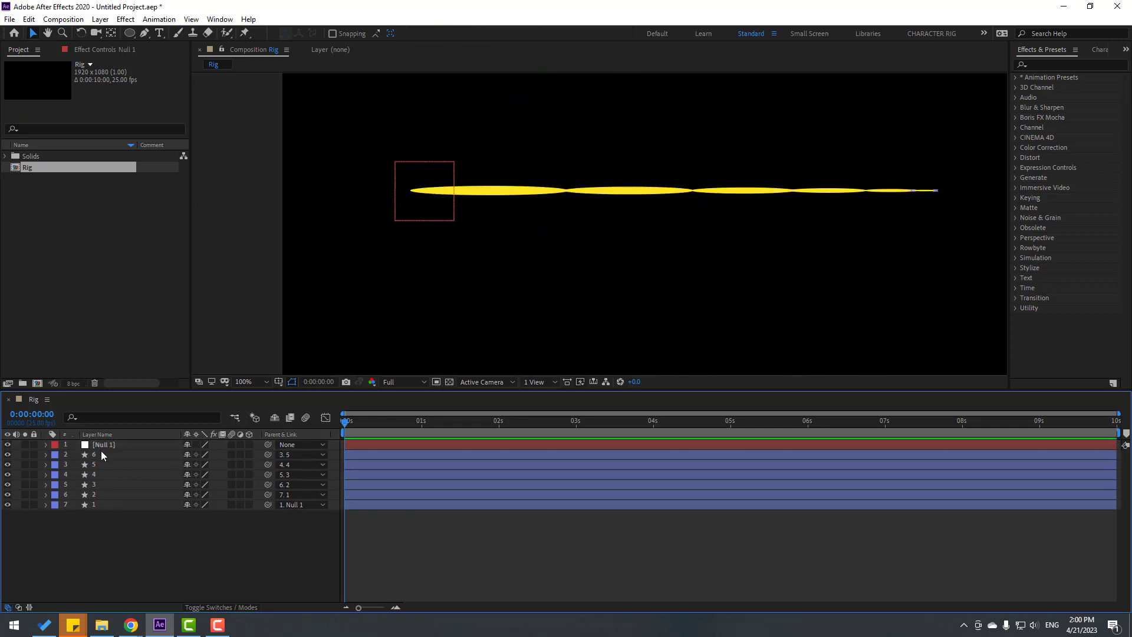
{"action": "left_click", "coordinate": [103, 445]}
Reveal the Rotation property for Null 1 and all six tentacle segment layers
{"action": "key", "text": "r"}
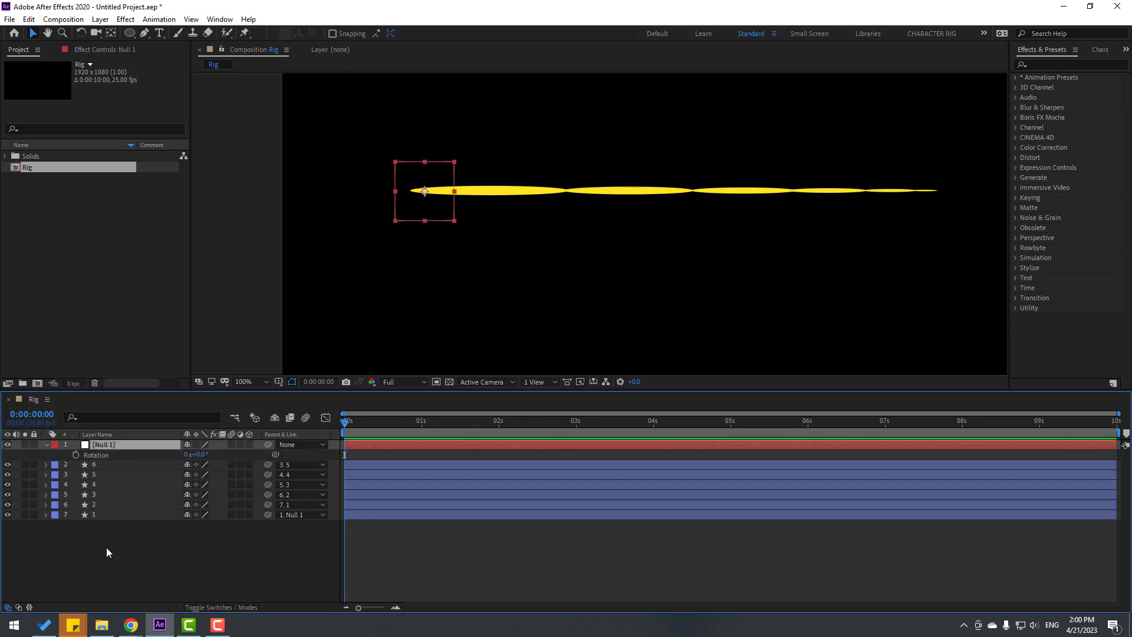
{"action": "left_click_drag", "start_coordinate": [90, 558], "coordinate": [99, 464]}
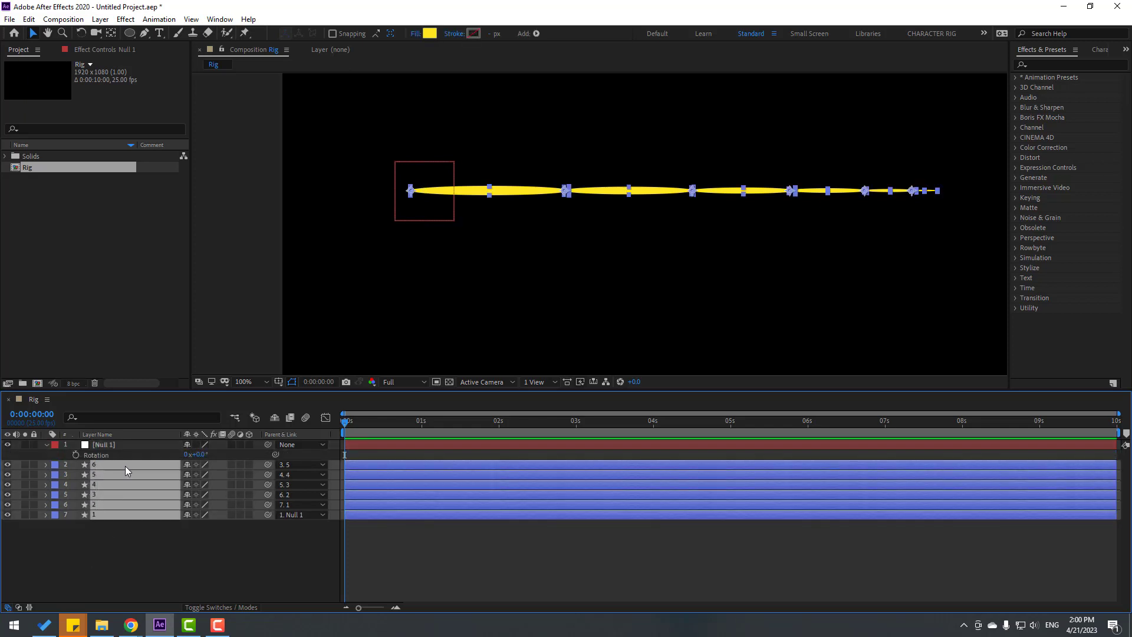
{"action": "key", "text": "r"}
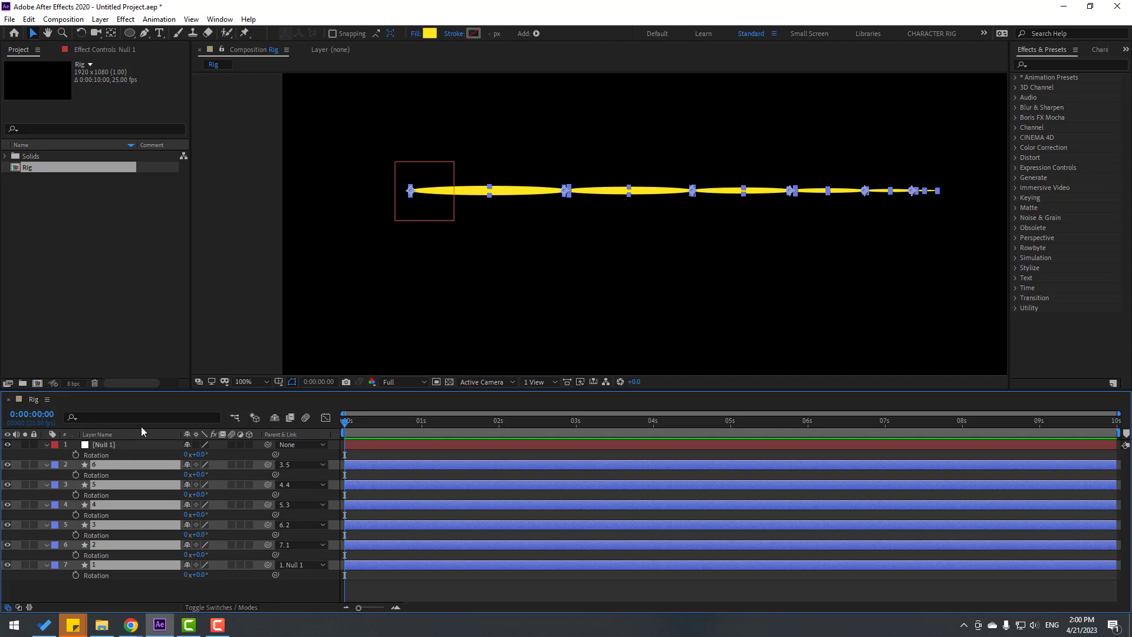
{"action": "key", "text": "F2"}
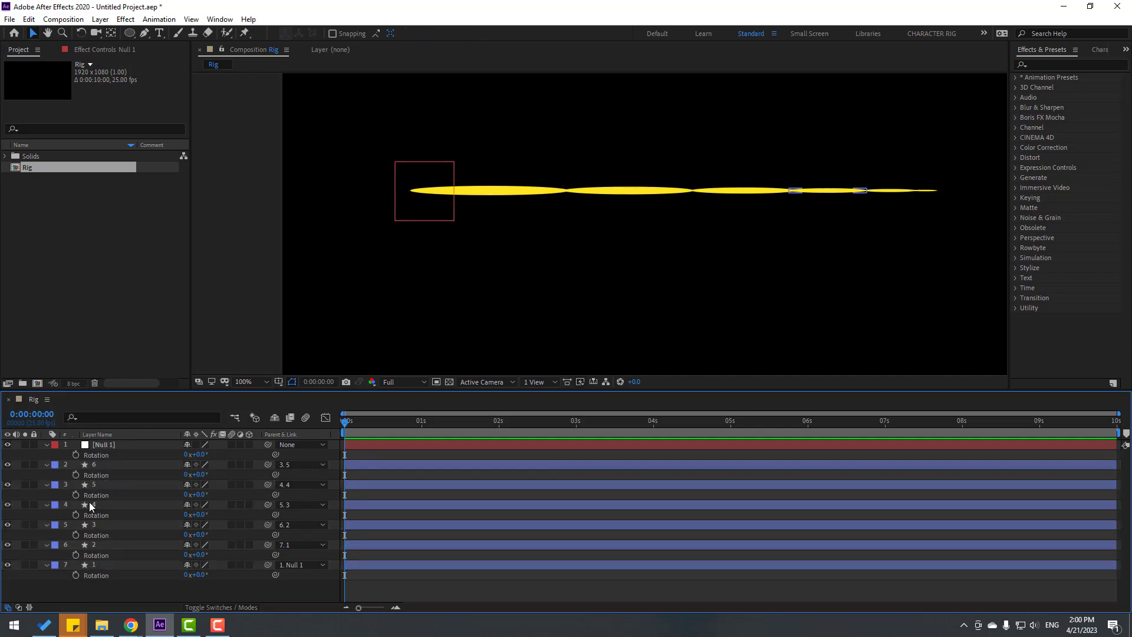
Link the rotation of segments 6, 5 and 4 to Null 1's Rotation with expressions
{"action": "left_click", "coordinate": [76, 475], "text": "alt"}
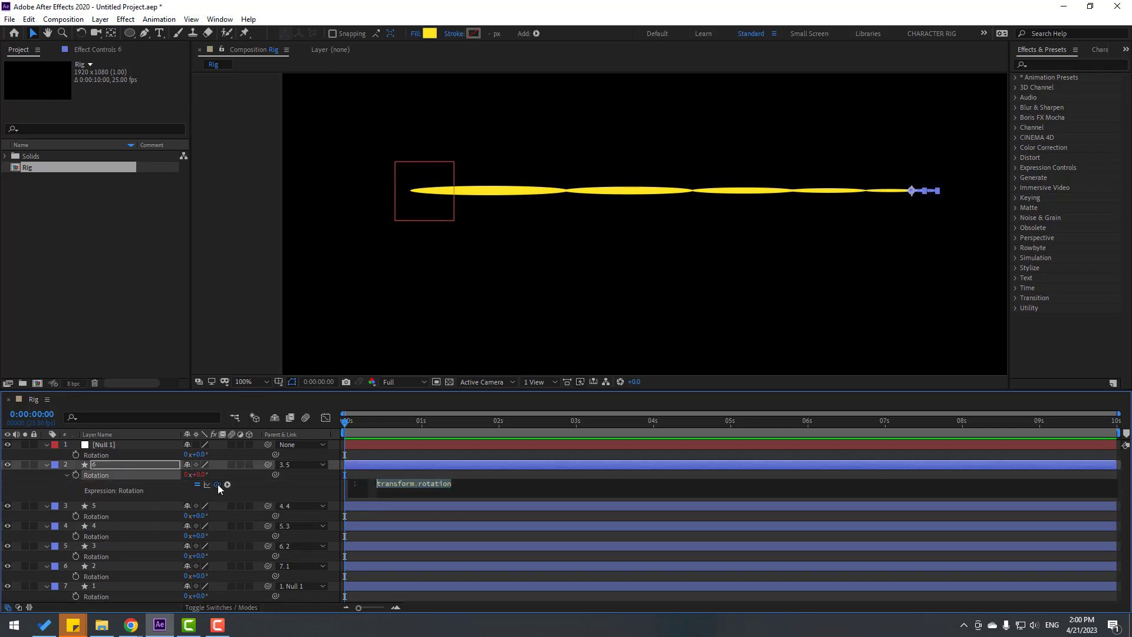
{"action": "left_click_drag", "start_coordinate": [218, 484], "coordinate": [92, 458]}
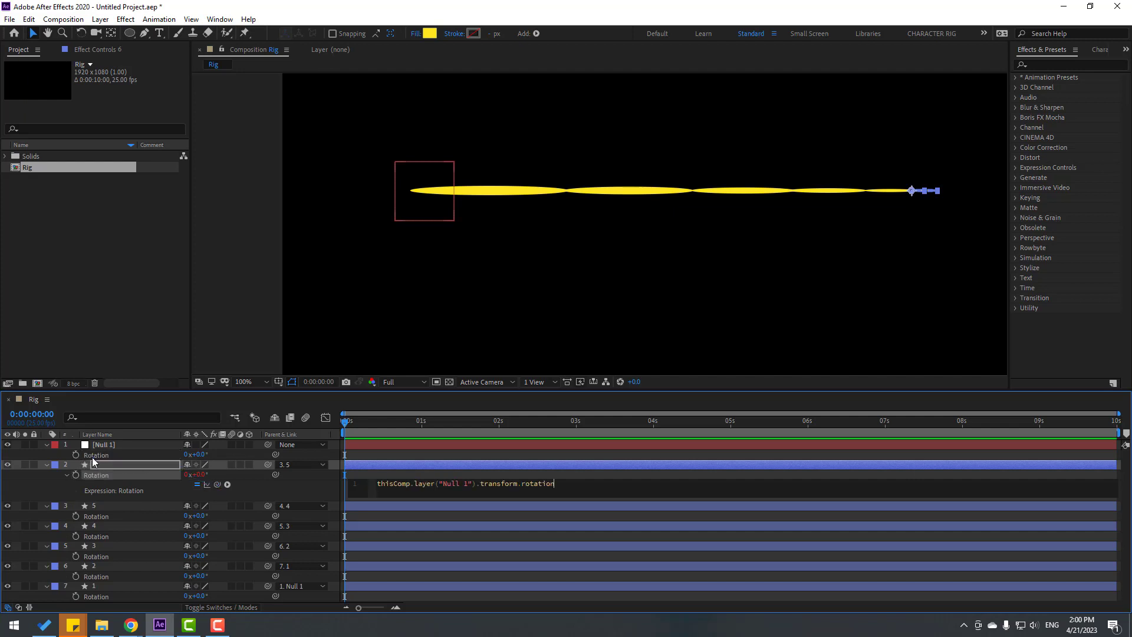
{"action": "left_click", "coordinate": [29, 483]}
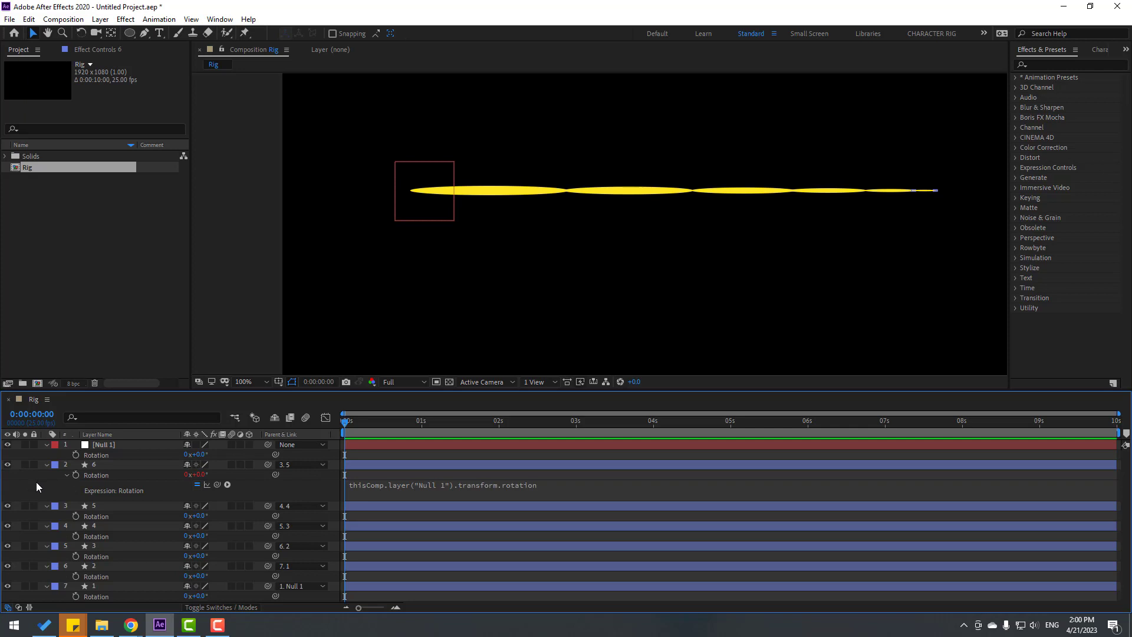
{"action": "left_click", "coordinate": [47, 464]}
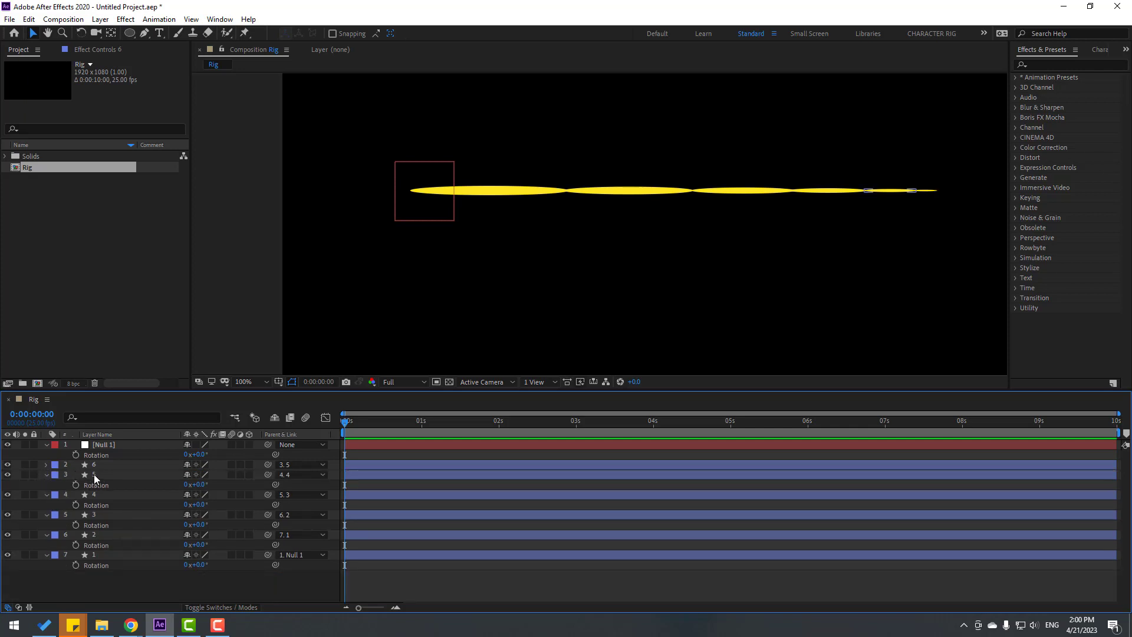
{"action": "left_click", "coordinate": [76, 485], "text": "alt"}
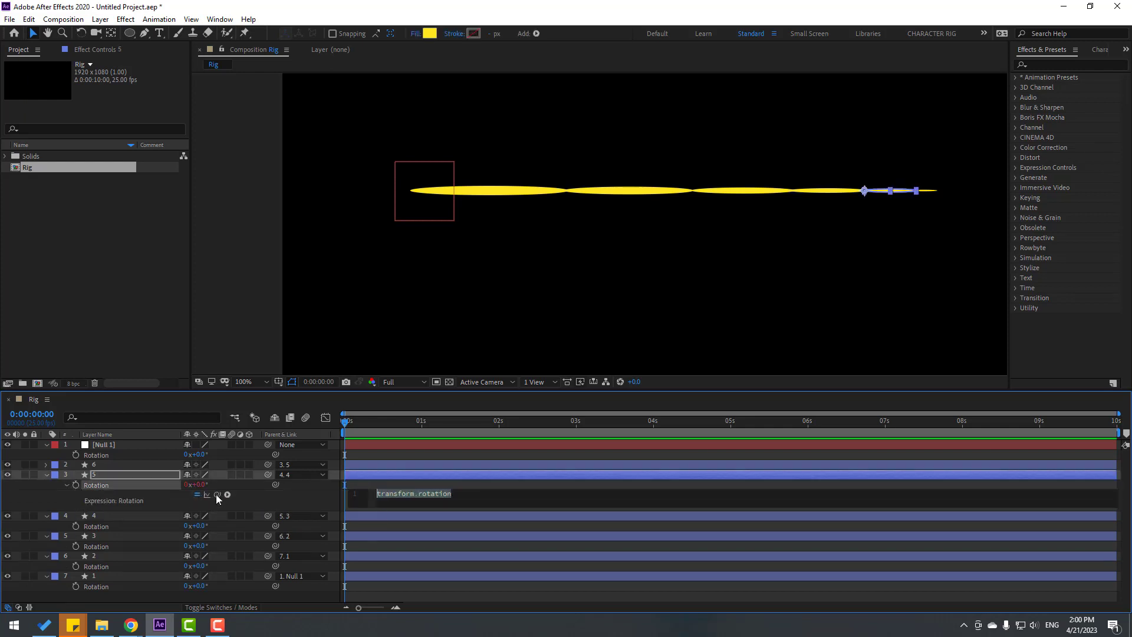
{"action": "left_click_drag", "start_coordinate": [217, 495], "coordinate": [109, 458]}
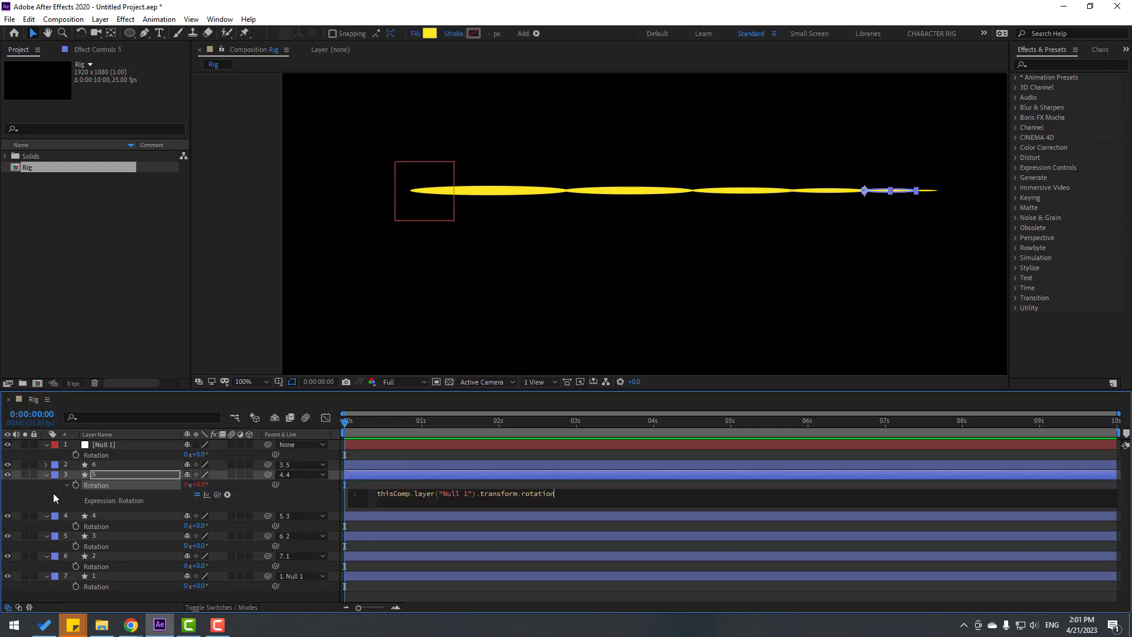
{"action": "left_click", "coordinate": [49, 493]}
{"action": "left_click", "coordinate": [48, 476]}
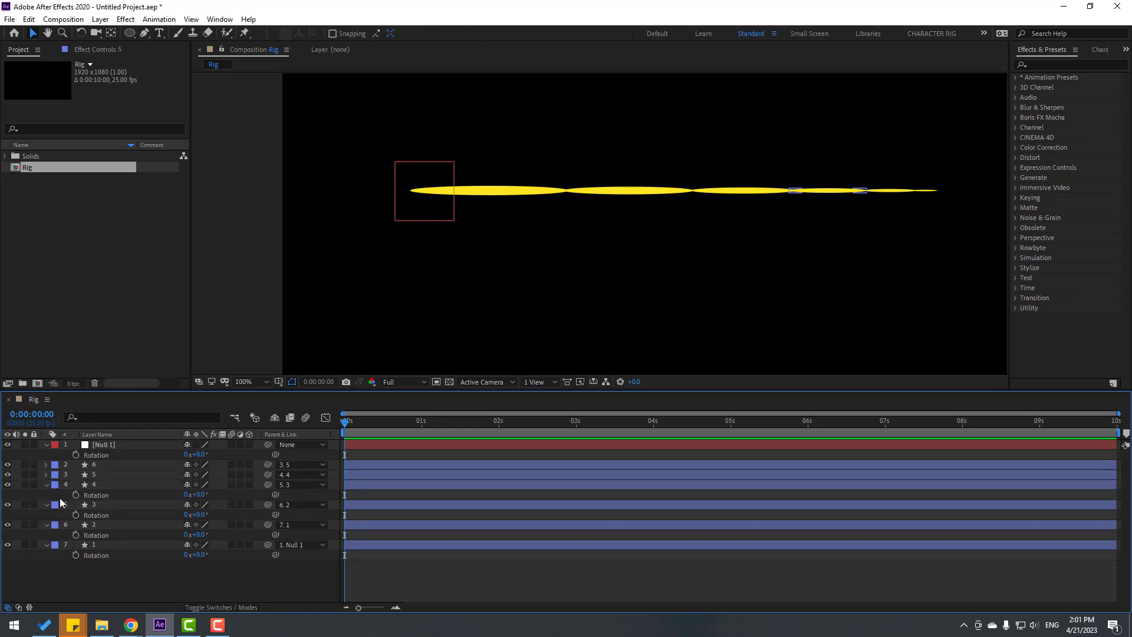
{"action": "left_click", "coordinate": [76, 494], "text": "alt"}
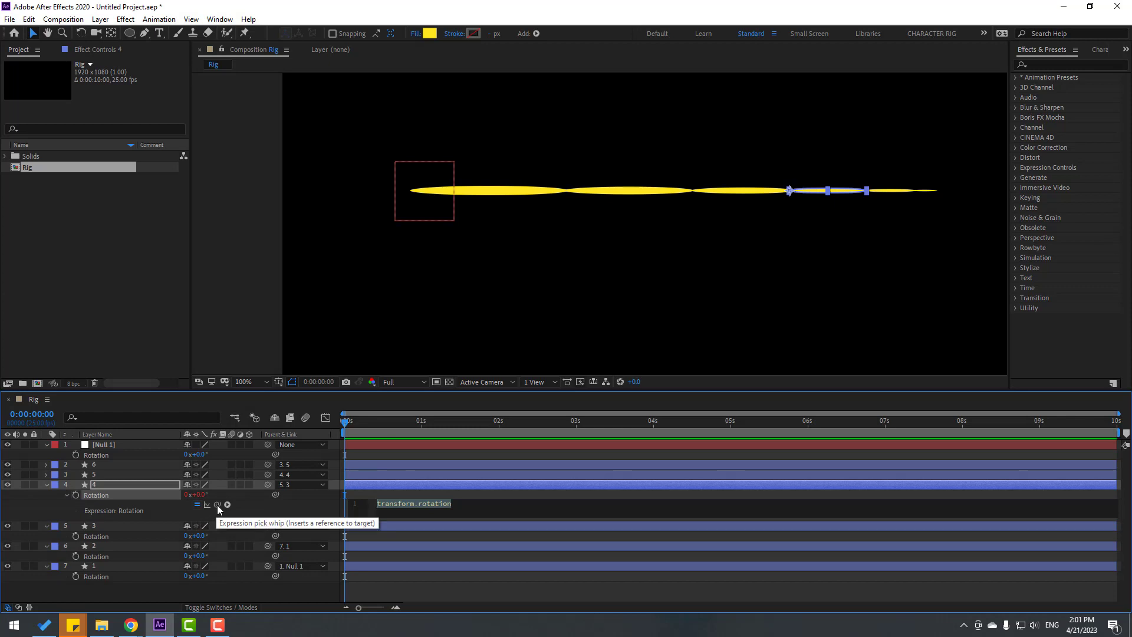
{"action": "left_click_drag", "start_coordinate": [217, 504], "coordinate": [104, 455]}
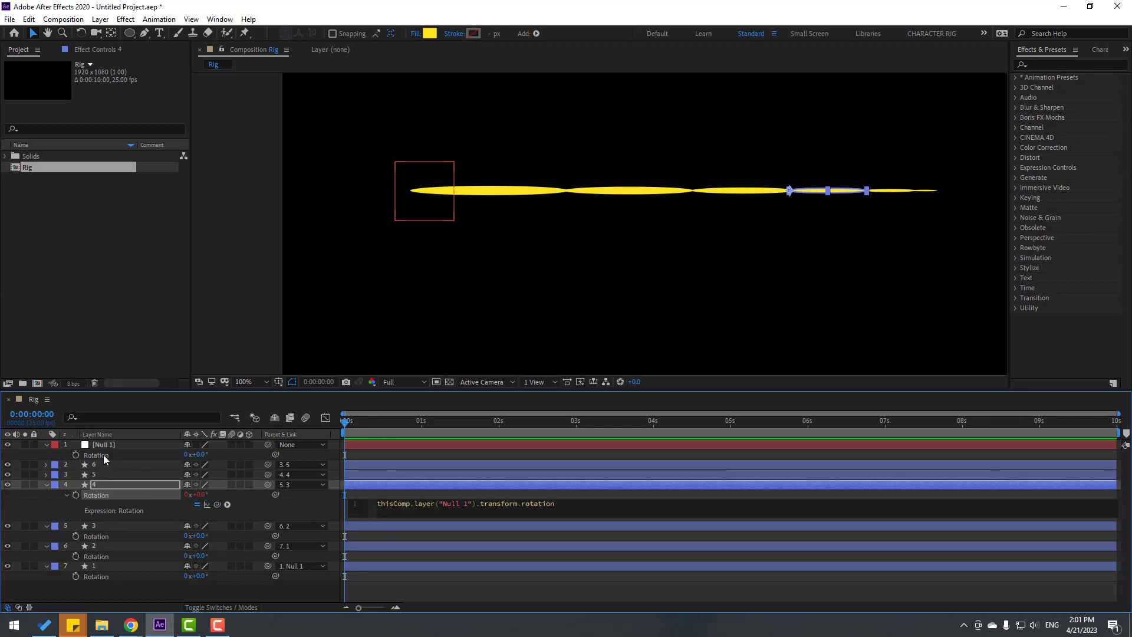
{"action": "left_click", "coordinate": [48, 501]}
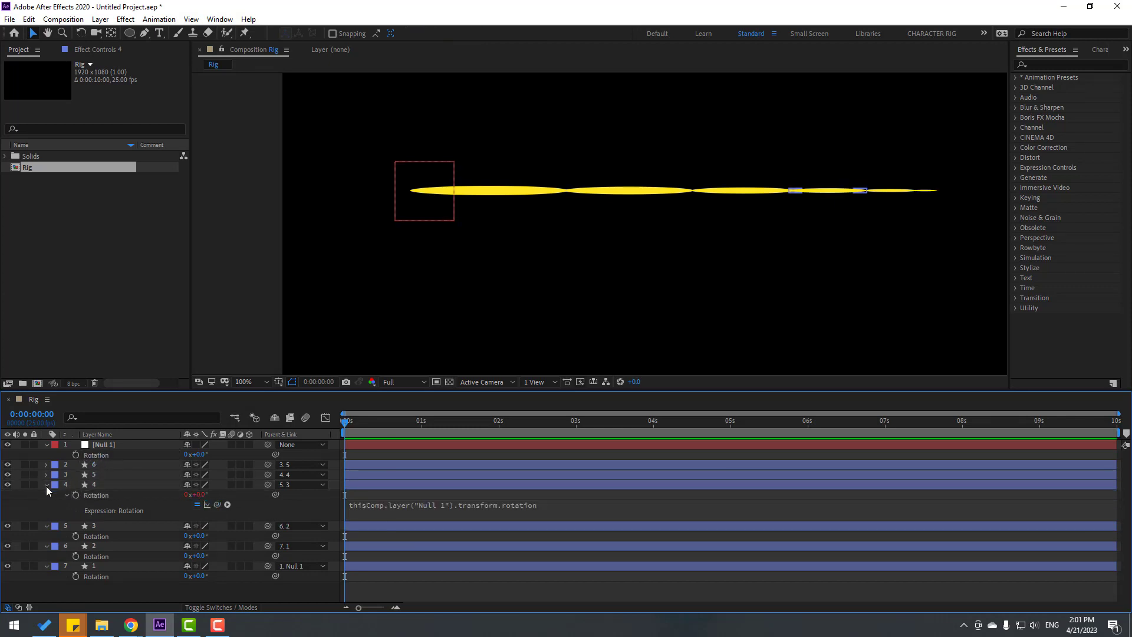
{"action": "left_click", "coordinate": [46, 484]}
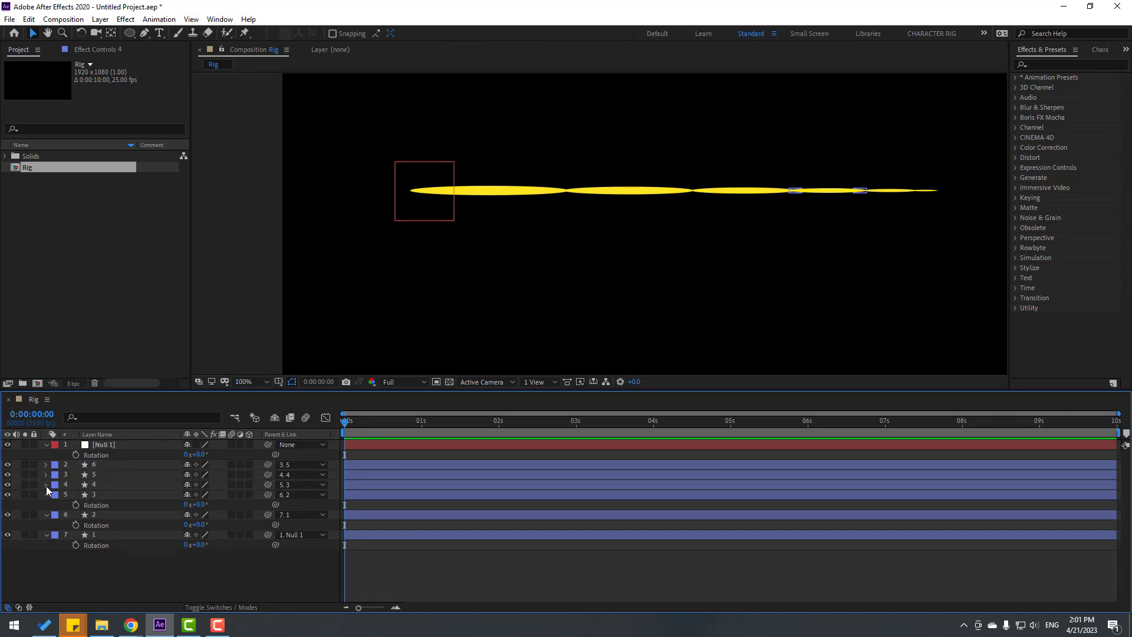
Link the rotation of segments 3, 2 and 1 to Null 1's Rotation with expressions
{"action": "left_click", "coordinate": [76, 504], "text": "alt"}
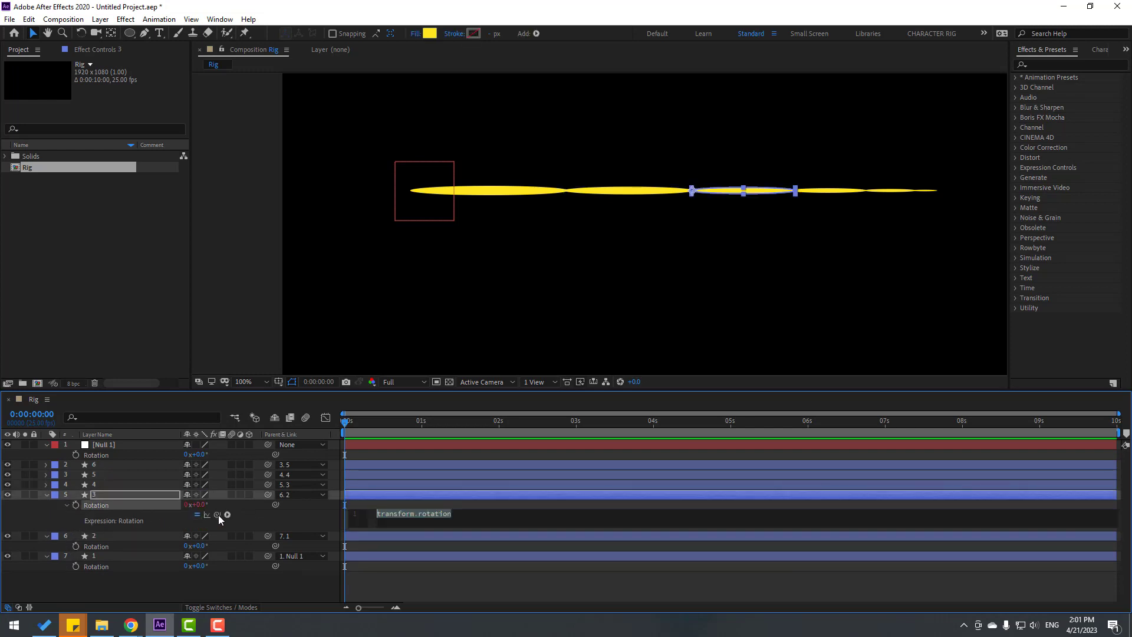
{"action": "left_click_drag", "start_coordinate": [217, 515], "coordinate": [100, 455]}
{"action": "left_click", "coordinate": [45, 513]}
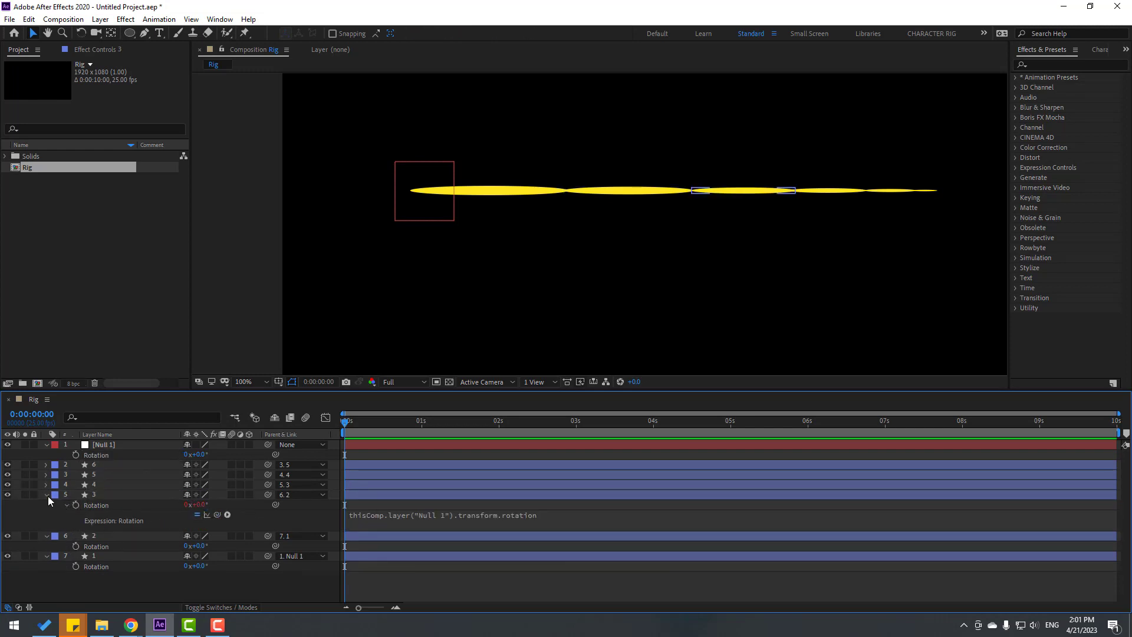
{"action": "left_click", "coordinate": [48, 496]}
{"action": "left_click", "coordinate": [75, 515], "text": "alt"}
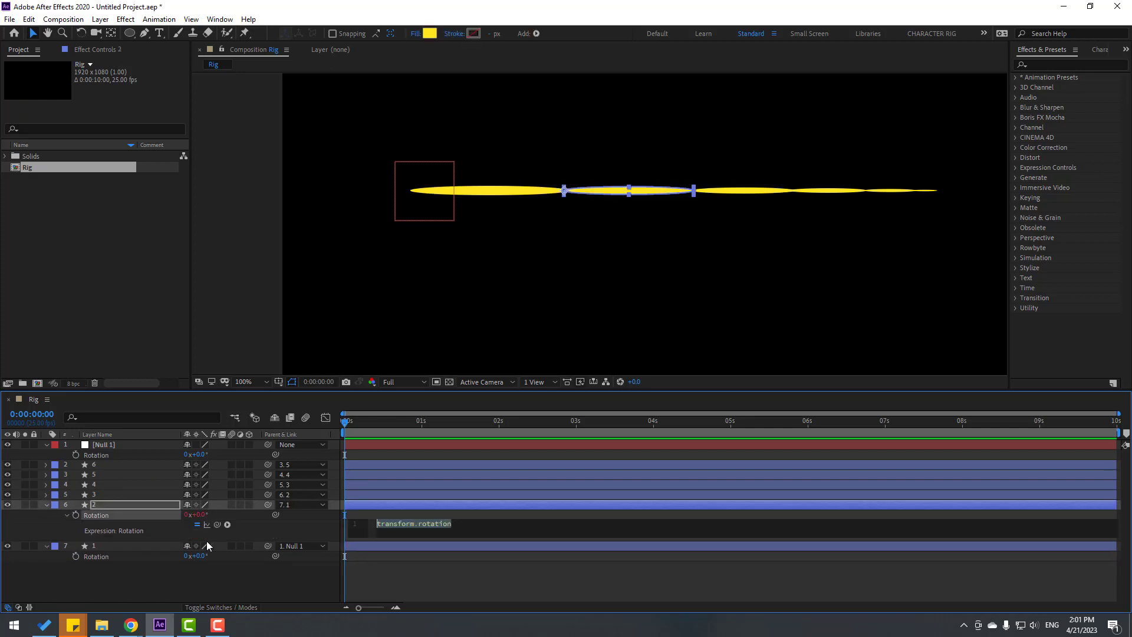
{"action": "left_click_drag", "start_coordinate": [100, 461], "coordinate": [99, 458]}
{"action": "left_click", "coordinate": [48, 517]}
{"action": "left_click", "coordinate": [46, 505]}
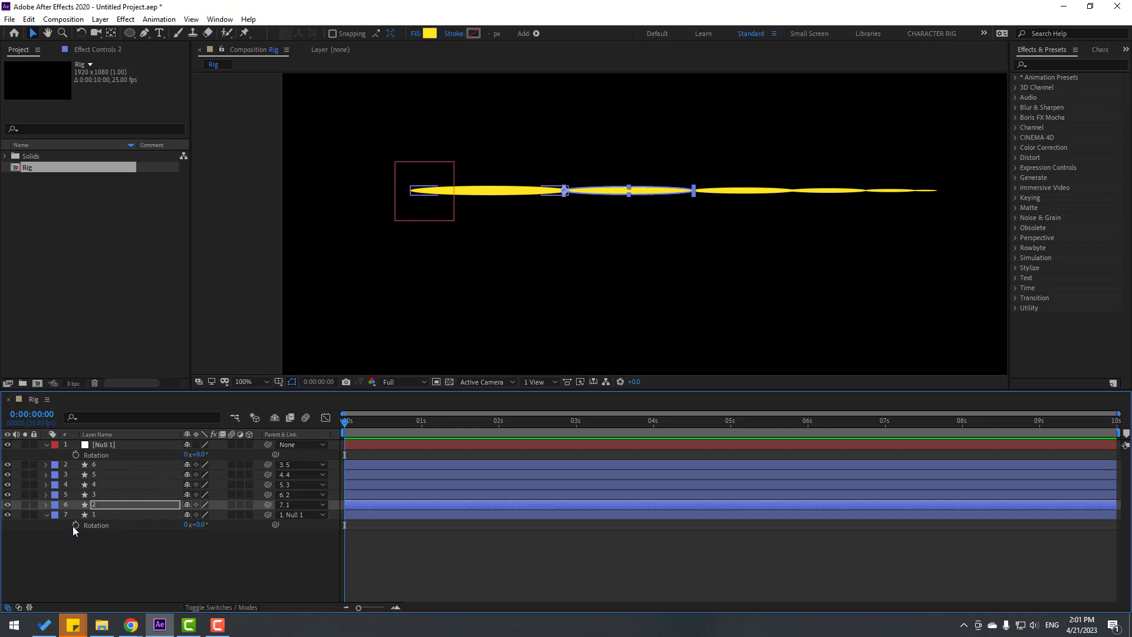
{"action": "left_click", "coordinate": [73, 526], "text": "alt"}
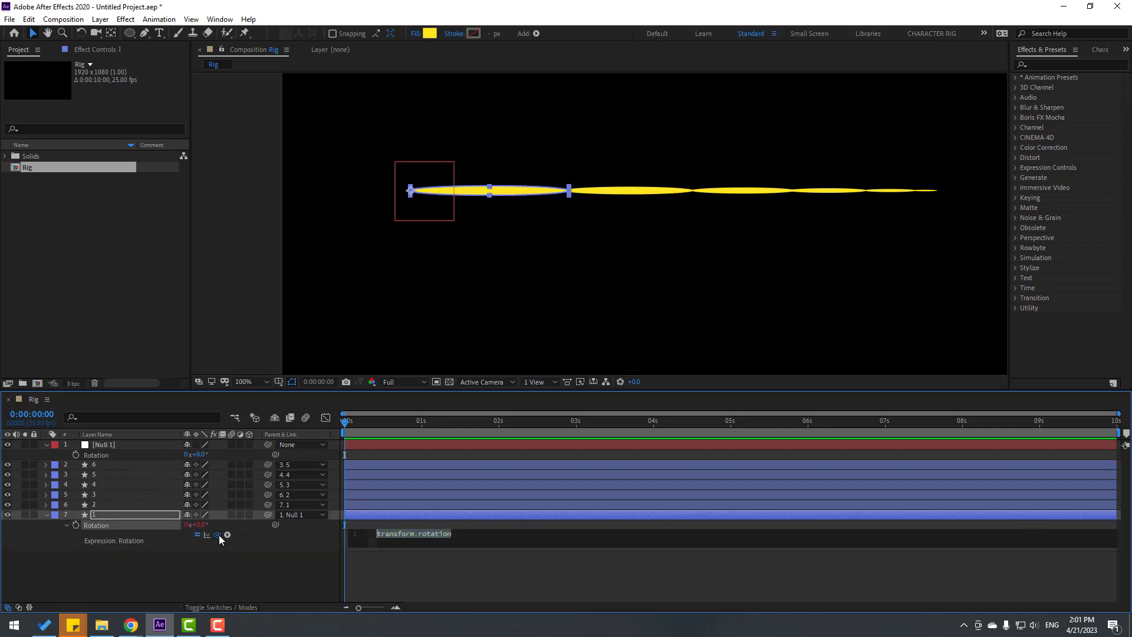
{"action": "left_click_drag", "start_coordinate": [218, 535], "coordinate": [103, 458]}
{"action": "left_click", "coordinate": [56, 546]}
{"action": "left_click", "coordinate": [47, 514]}
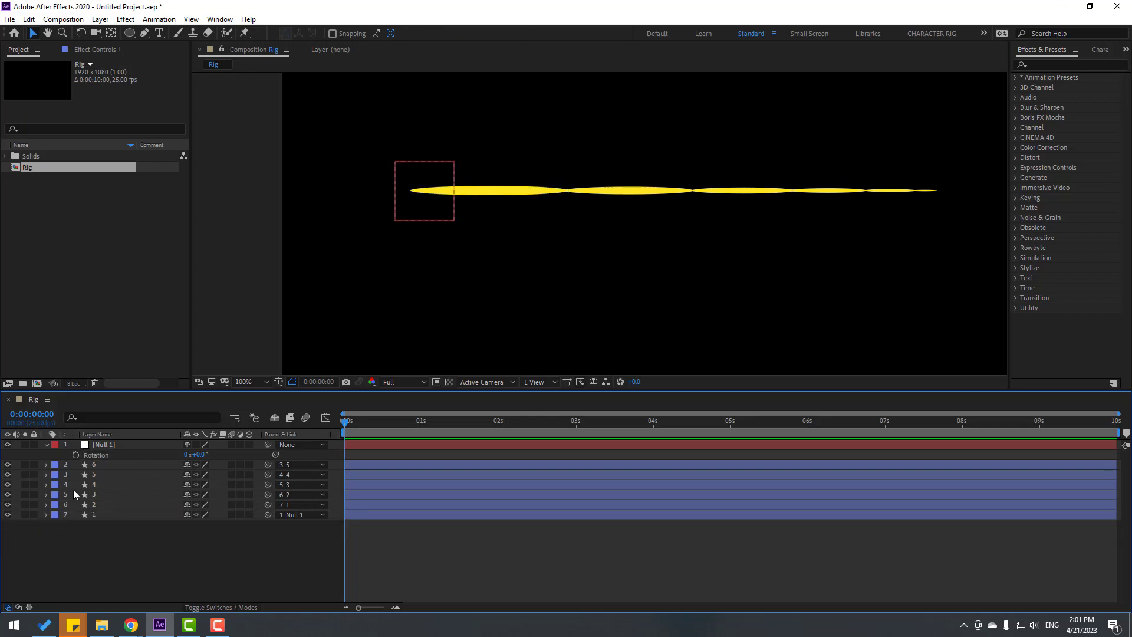
{"action": "left_click", "coordinate": [100, 455]}
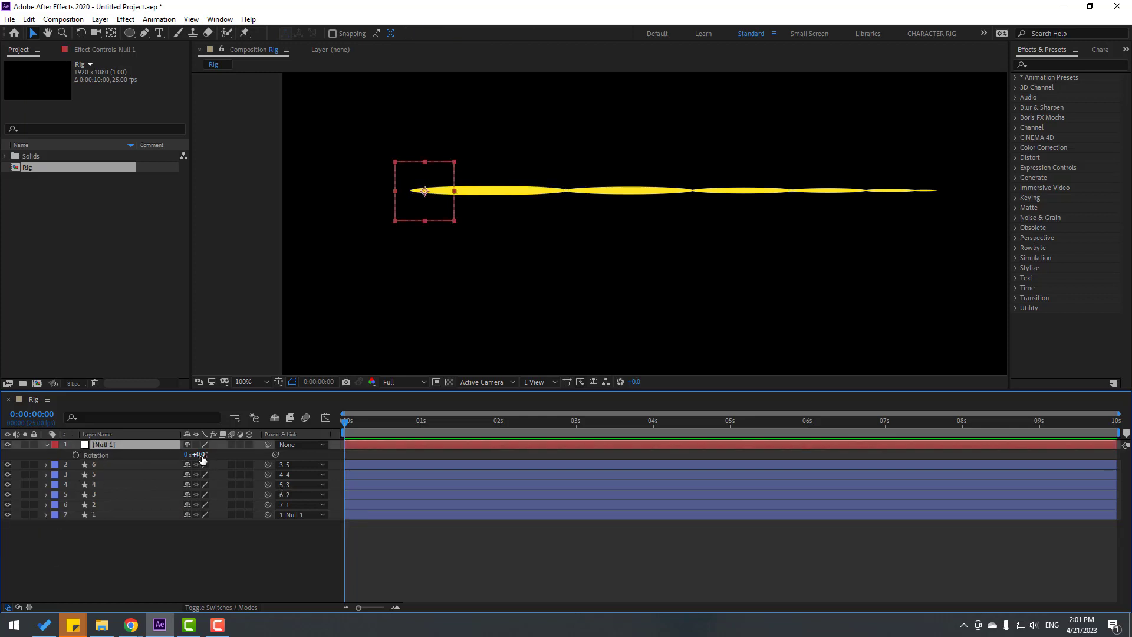
{"action": "mouse_move", "coordinate": [201, 456]}
{"action": "left_mouse_down"}
{"action": "mouse_move", "coordinate": [253, 455]}
{"action": "mouse_move", "coordinate": [124, 454]}
{"action": "mouse_move", "coordinate": [230, 455]}
{"action": "mouse_move", "coordinate": [198, 454]}
{"action": "left_mouse_up"}
{"action": "scroll", "coordinate": [650, 324], "scroll_direction": "down", "scroll_amount": 1}
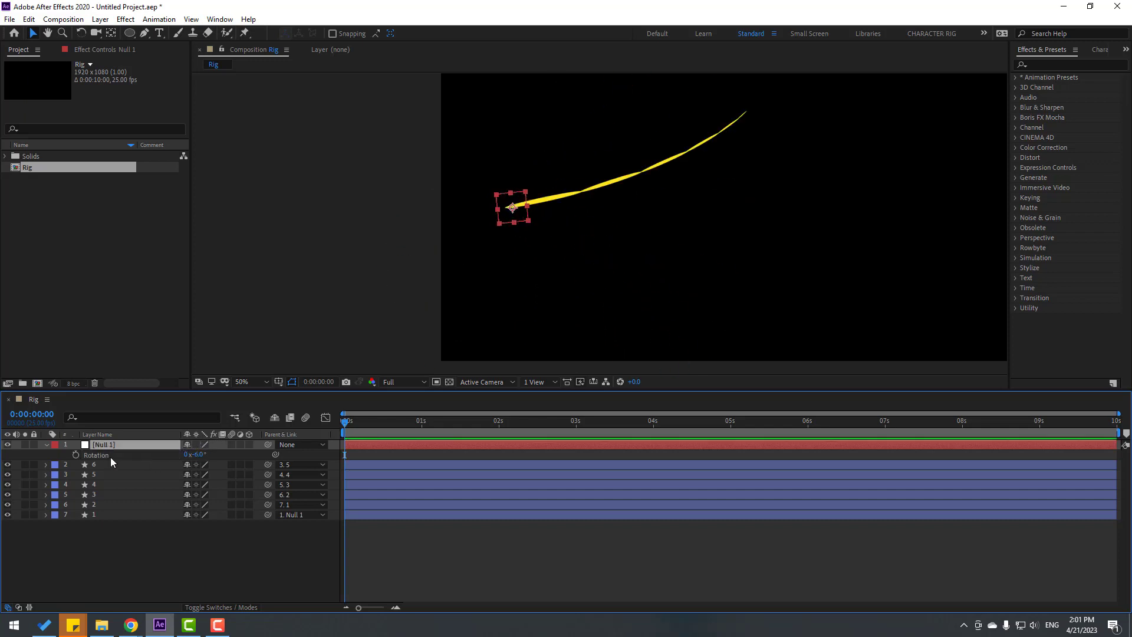
{"action": "left_click", "coordinate": [200, 454]}
{"action": "type", "text": "0"}
{"action": "key", "text": "Return"}
{"action": "key", "text": "r"}
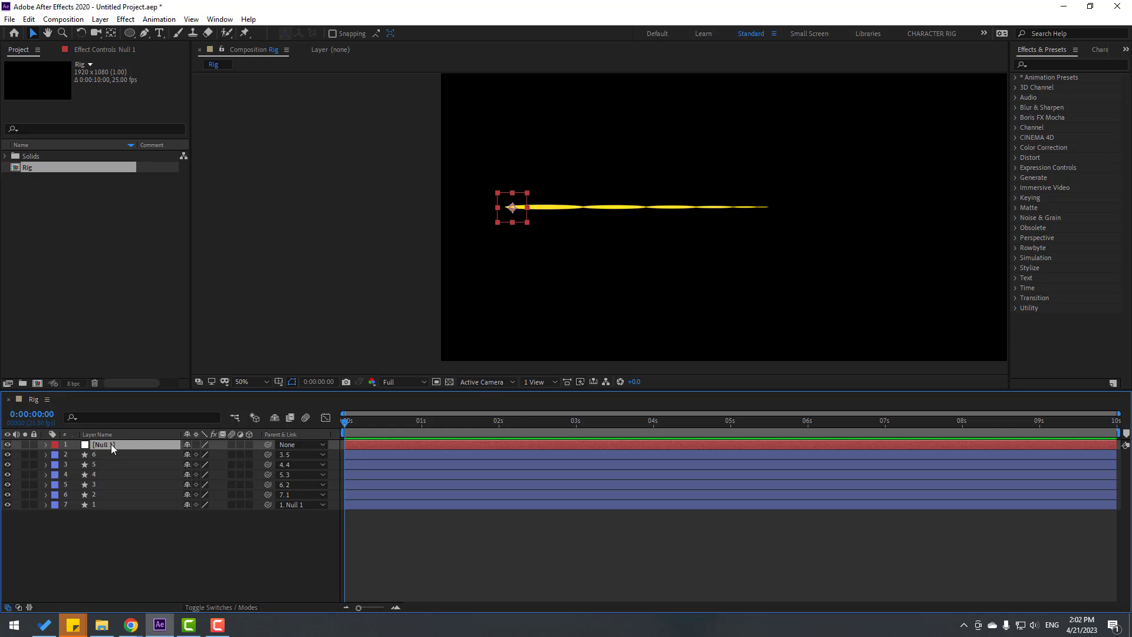
{"action": "key", "text": "r"}
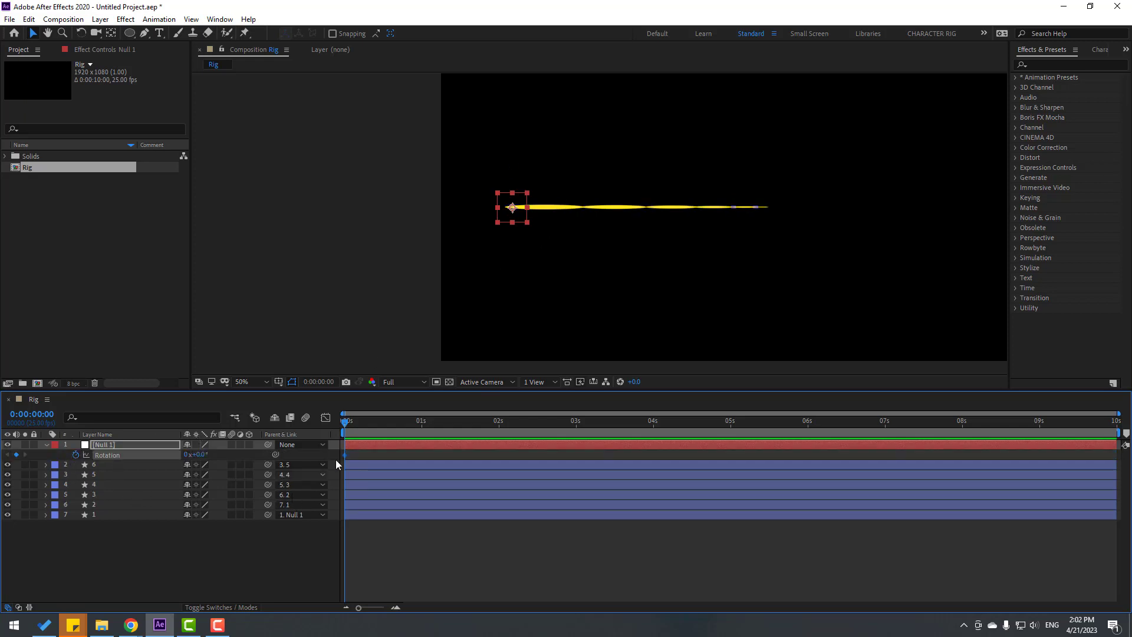
Key Null 1's Rotation at -26° to curl the limb and preview it from the start
{"action": "left_click_drag", "start_coordinate": [201, 455], "coordinate": [186, 455]}
{"action": "scroll", "coordinate": [701, 213], "scroll_direction": "down", "scroll_amount": 1}
{"action": "left_click_drag", "start_coordinate": [728, 223], "coordinate": [671, 236]}
{"action": "key", "text": "v"}
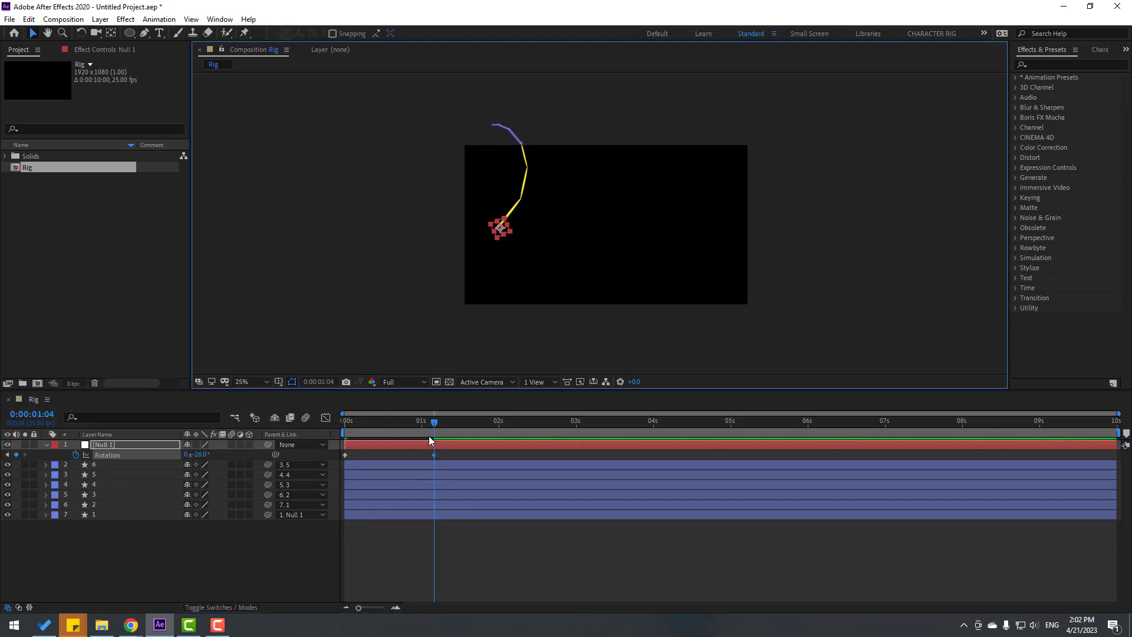
{"action": "left_click_drag", "start_coordinate": [500, 230], "coordinate": [588, 258]}
{"action": "left_click_drag", "start_coordinate": [407, 420], "coordinate": [338, 421]}
{"action": "key", "text": "space"}
{"action": "left_click_drag", "start_coordinate": [590, 258], "coordinate": [543, 231]}
Add Rotation keyframes of -10° at one second and another pose near three seconds
{"action": "left_click_drag", "start_coordinate": [360, 422], "coordinate": [433, 419]}
{"action": "left_click_drag", "start_coordinate": [201, 454], "coordinate": [226, 453]}
{"action": "left_click_drag", "start_coordinate": [570, 423], "coordinate": [580, 426]}
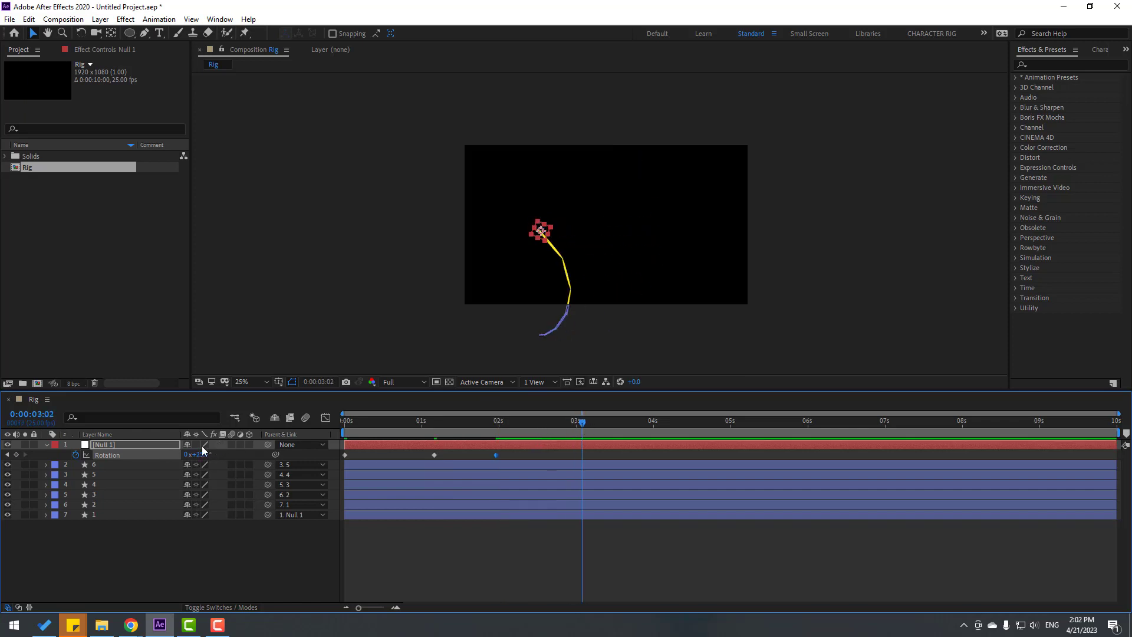
{"action": "mouse_move", "coordinate": [202, 454]}
{"action": "left_mouse_down"}
{"action": "mouse_move", "coordinate": [192, 454]}
{"action": "mouse_move", "coordinate": [215, 453]}
{"action": "left_mouse_up"}
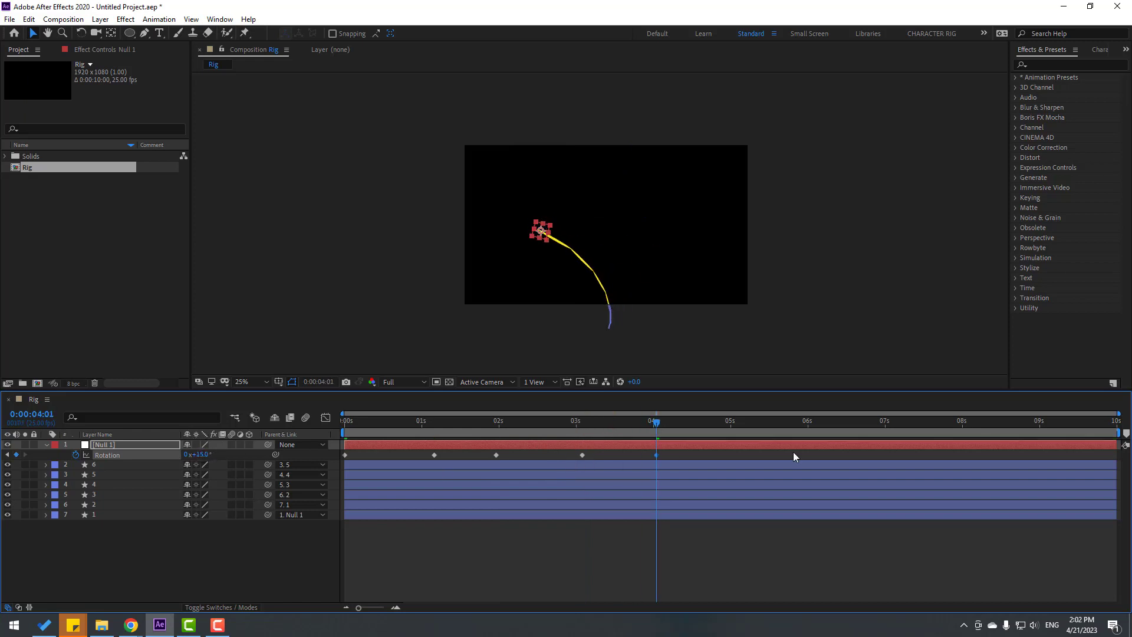
Apply Easy Ease to all five Rotation keyframes and preview the swinging animation
{"action": "left_click_drag", "start_coordinate": [662, 454], "coordinate": [318, 464]}
{"action": "right_click", "coordinate": [346, 455]}
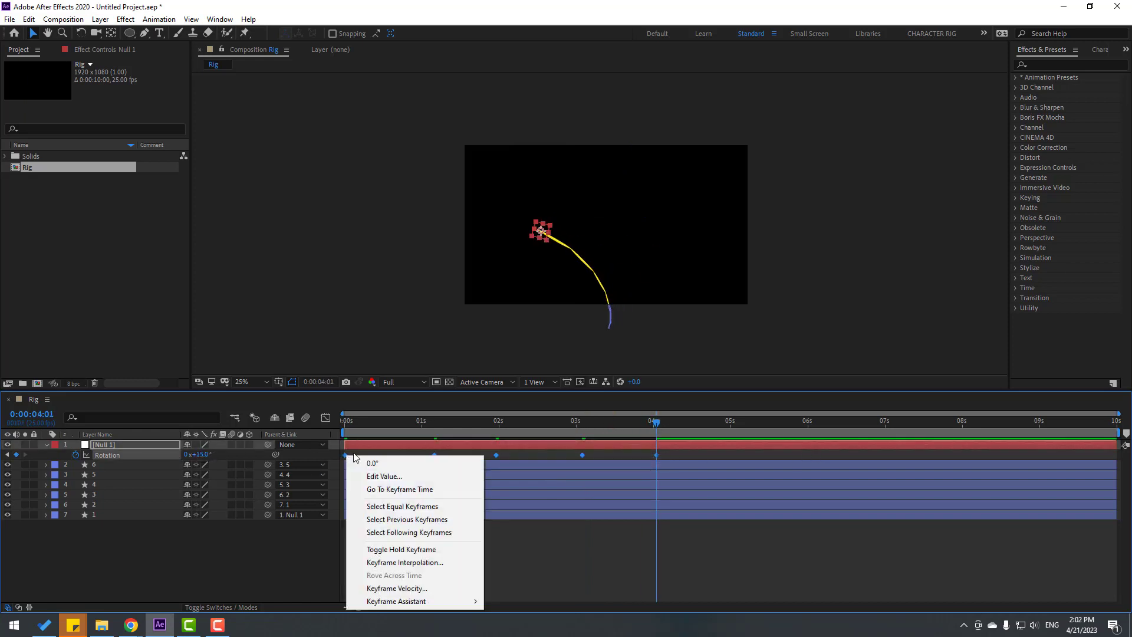
{"action": "mouse_move", "coordinate": [400, 601]}
{"action": "left_click", "coordinate": [535, 524]}
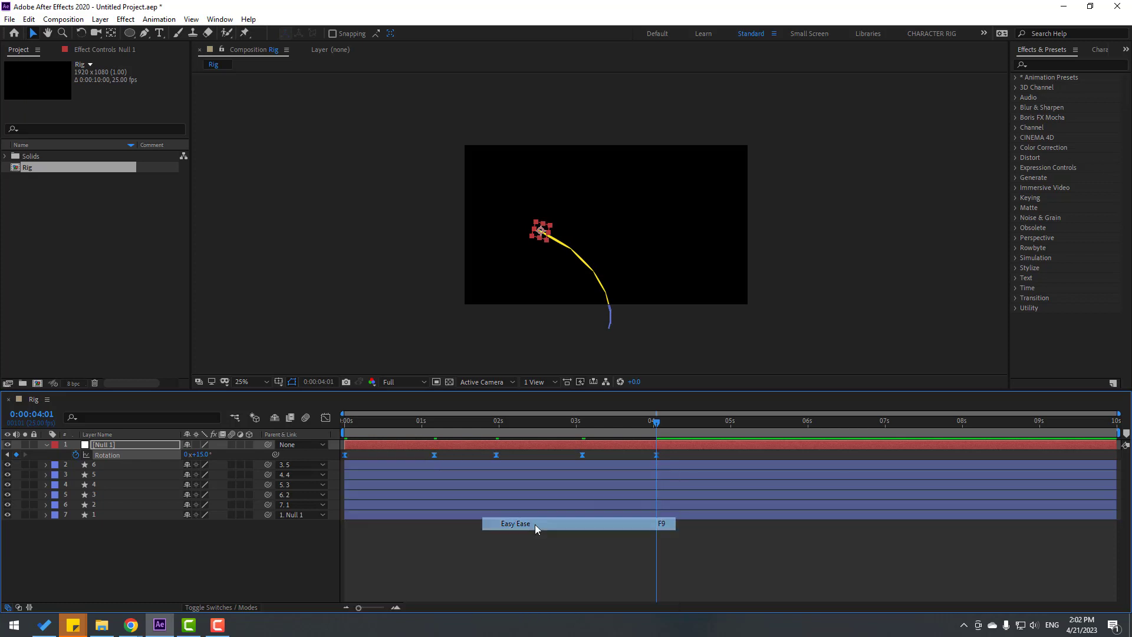
{"action": "key", "text": "space"}
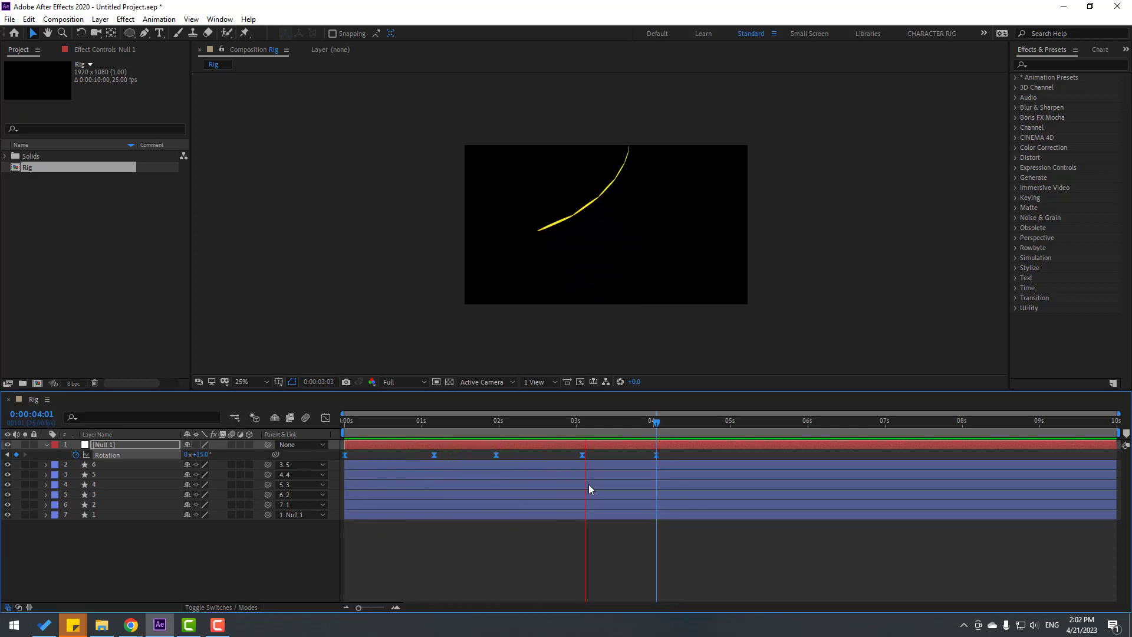
Stop the preview and scale Null 1 down to 49%, shrinking the limb
{"action": "left_click", "coordinate": [610, 418]}
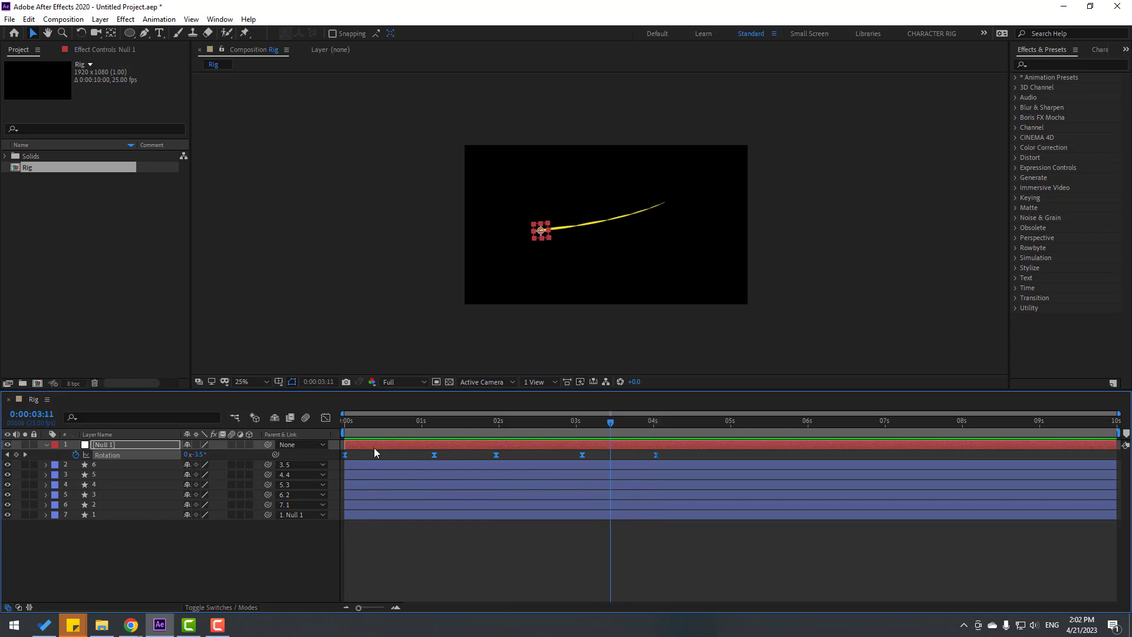
{"action": "left_click", "coordinate": [97, 447]}
{"action": "left_click_drag", "start_coordinate": [201, 455], "coordinate": [178, 455]}
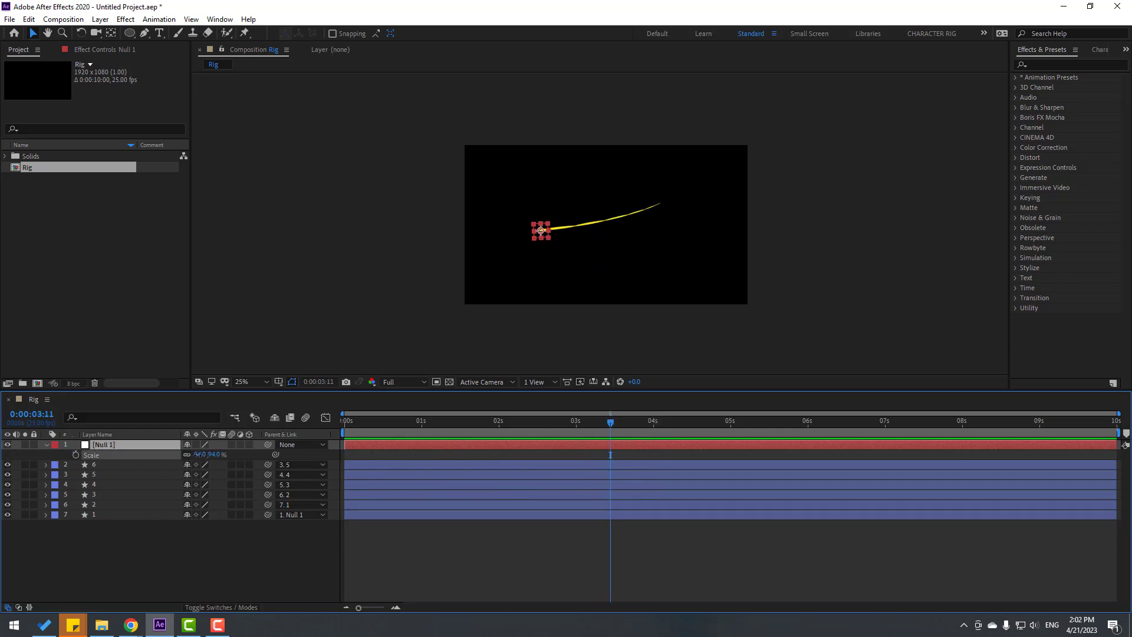
{"action": "key", "text": "slash"}
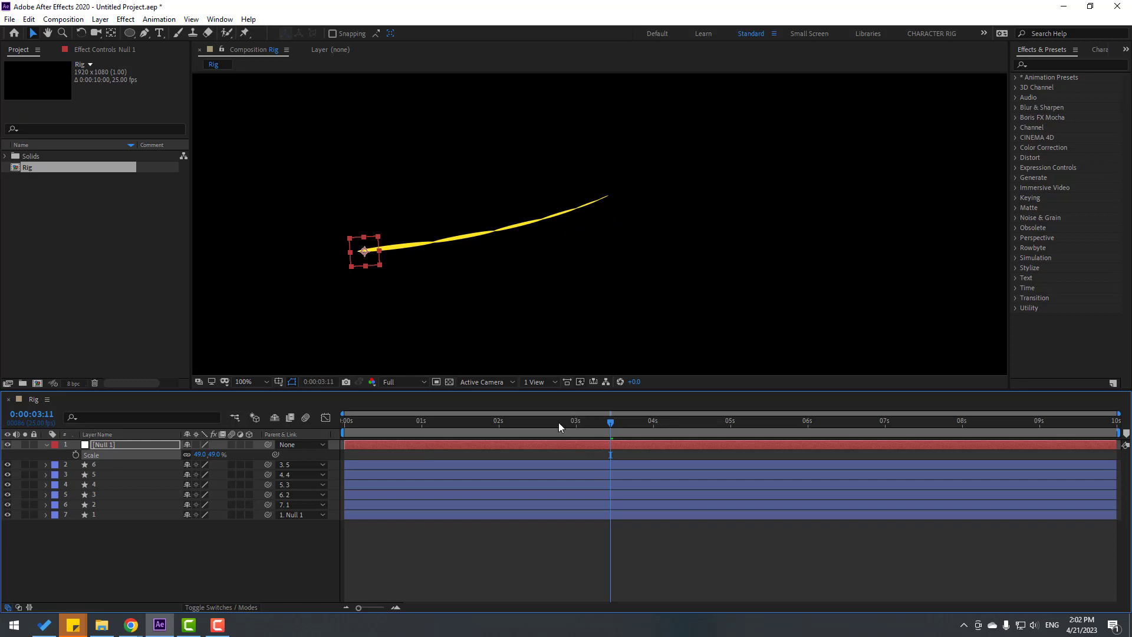
{"action": "left_click_drag", "start_coordinate": [559, 426], "coordinate": [334, 429]}
{"action": "key", "text": "comma"}
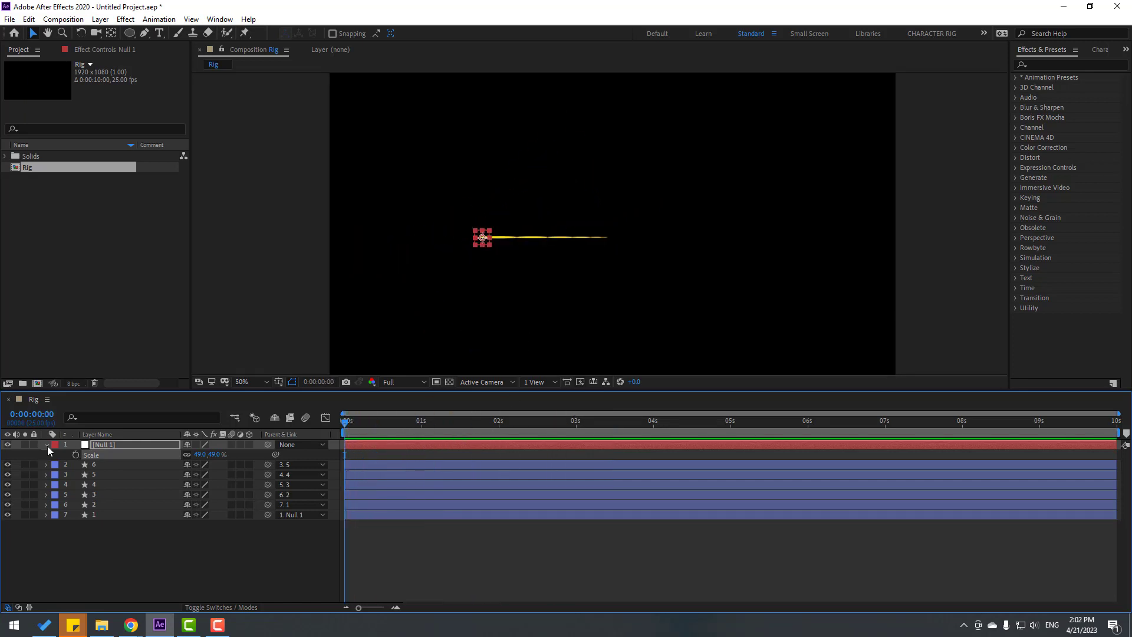
Collapse Null 1's properties and select all seven rig layers
{"action": "left_click", "coordinate": [47, 445]}
{"action": "left_click", "coordinate": [110, 548]}
{"action": "left_click_drag", "start_coordinate": [111, 507], "coordinate": [107, 441]}
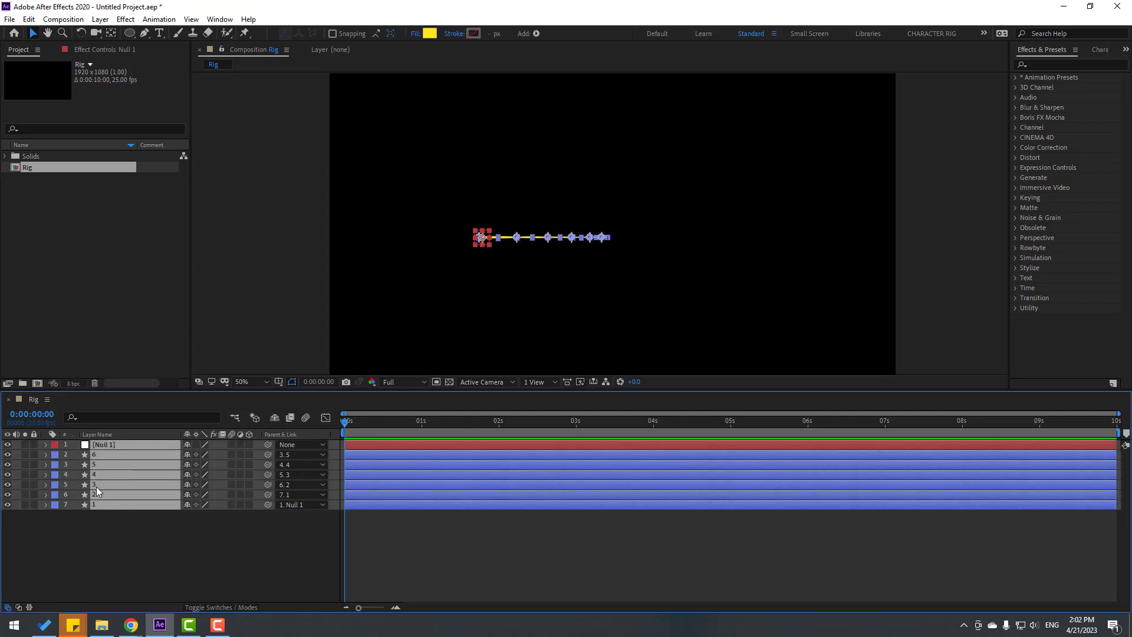
Pre-compose the seven selected layers into a precomp named '1'
{"action": "right_click", "coordinate": [97, 476]}
{"action": "left_click", "coordinate": [157, 411]}
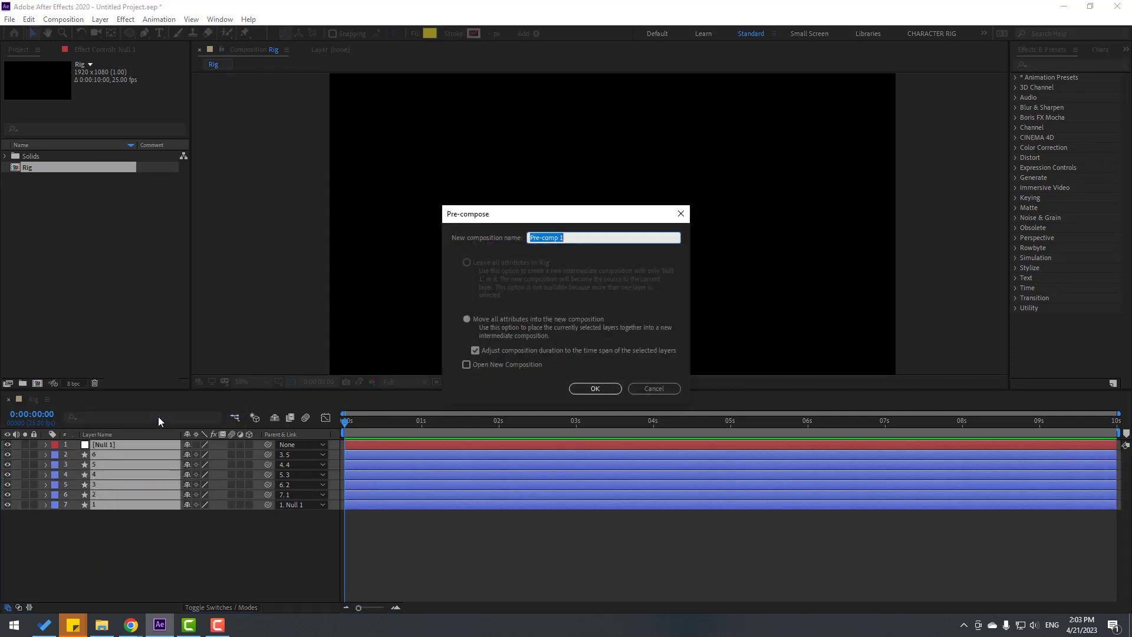
{"action": "type", "text": "1"}
{"action": "left_click", "coordinate": [595, 389]}
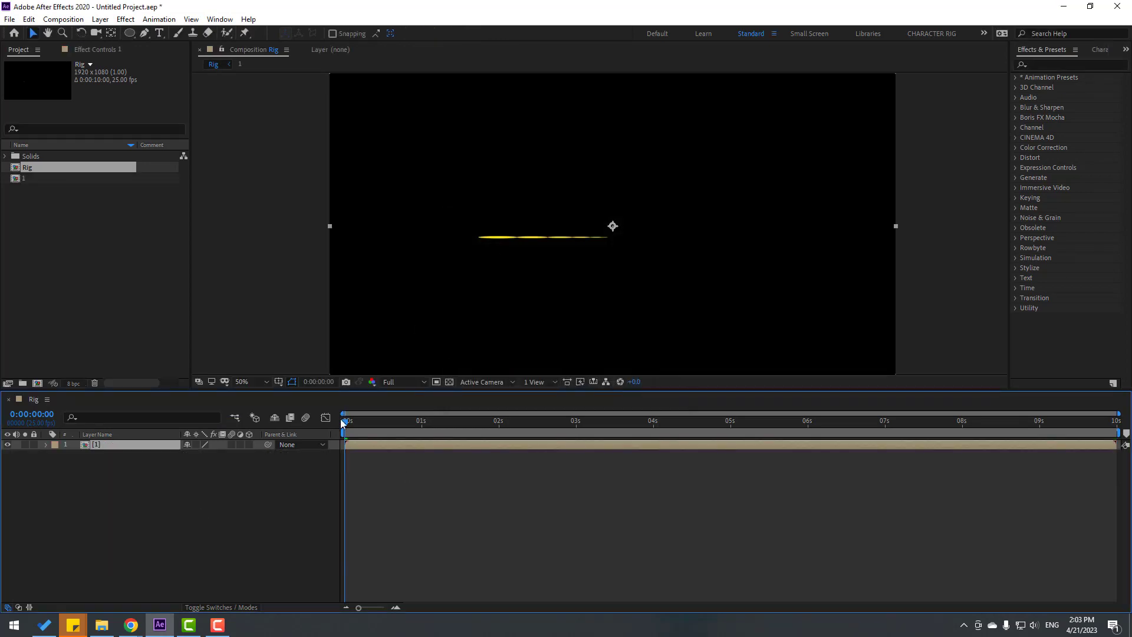
{"action": "left_click_drag", "start_coordinate": [343, 422], "coordinate": [397, 417]}
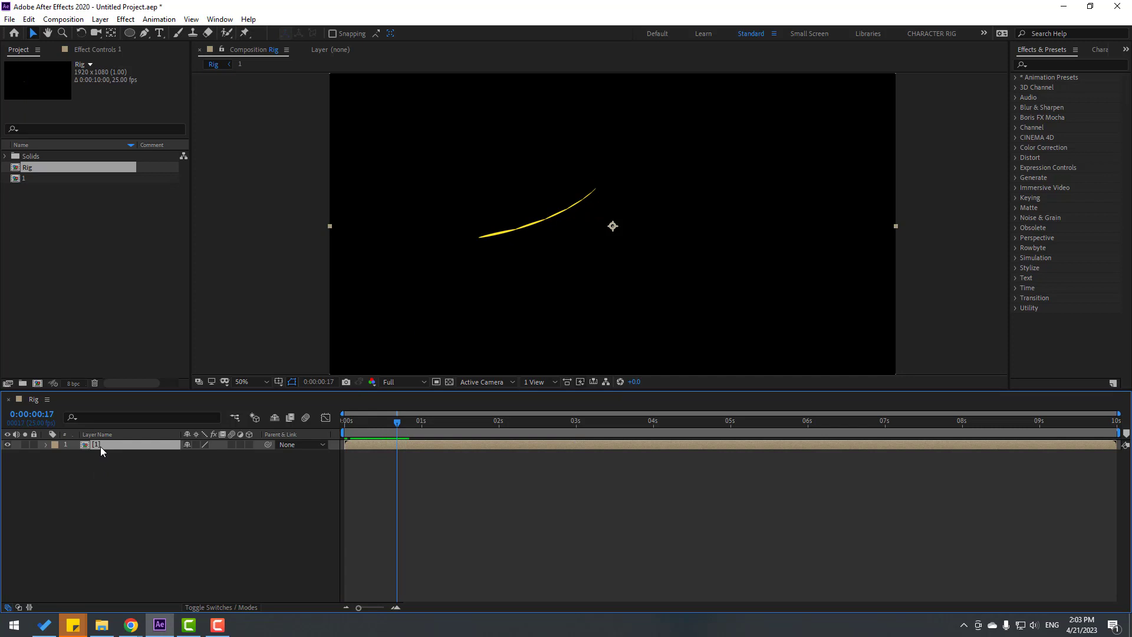
Duplicate precomp 1, offset the copy down-right and delay it slightly in time
{"action": "key", "text": "ctrl+d"}
{"action": "left_click_drag", "start_coordinate": [497, 236], "coordinate": [508, 263]}
{"action": "left_click", "coordinate": [373, 439]}
{"action": "key", "text": "space"}
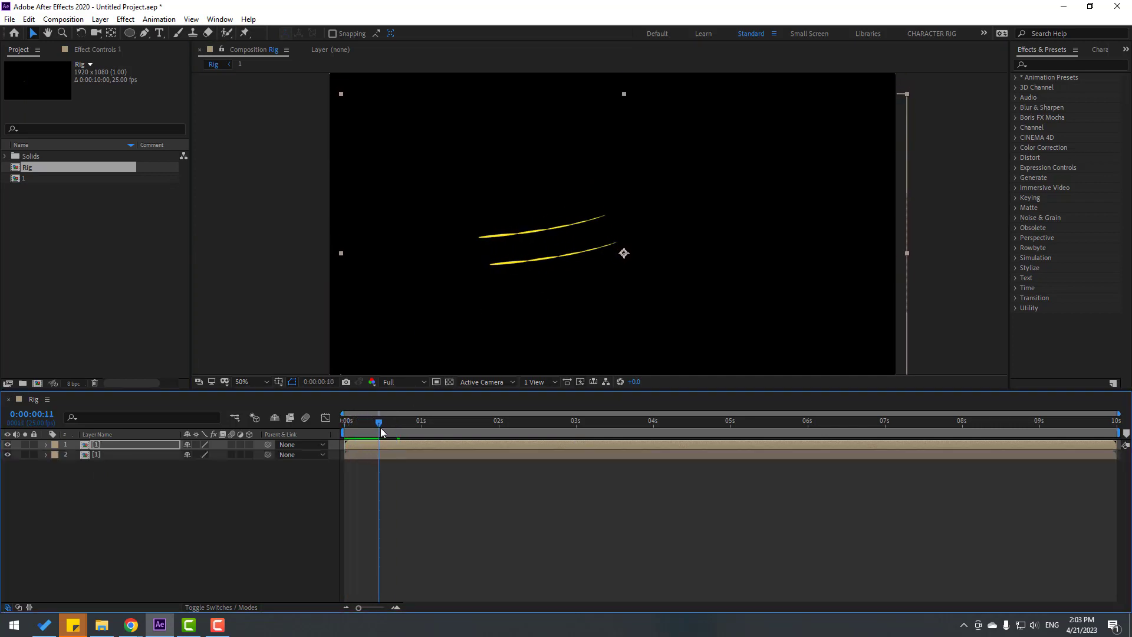
{"action": "left_click_drag", "start_coordinate": [362, 448], "coordinate": [373, 450]}
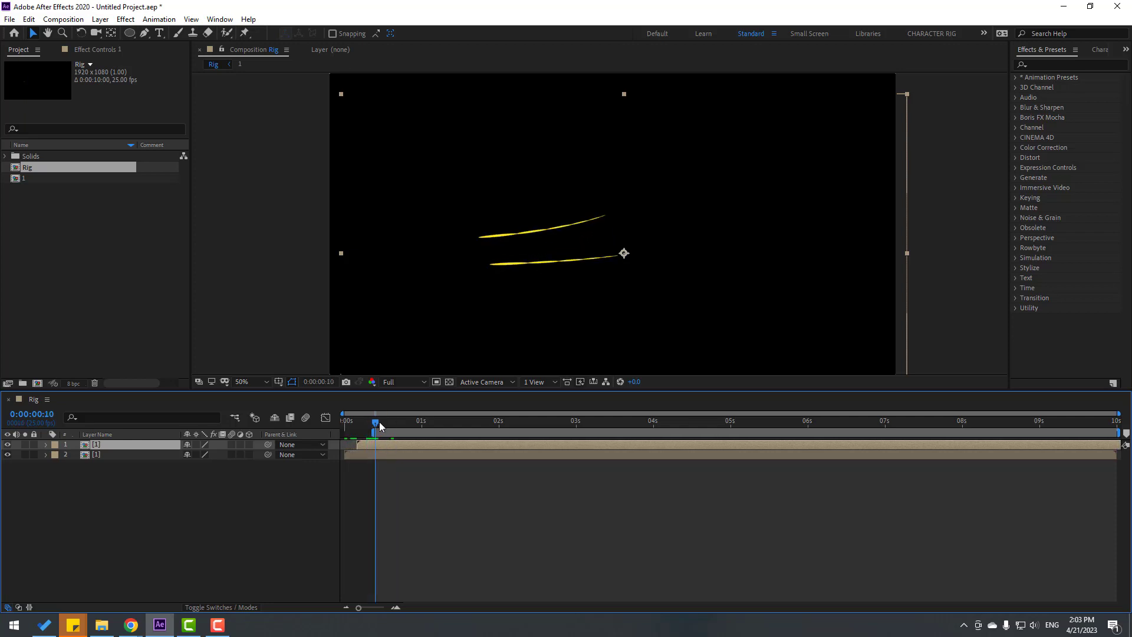
{"action": "left_click_drag", "start_coordinate": [379, 426], "coordinate": [720, 427]}
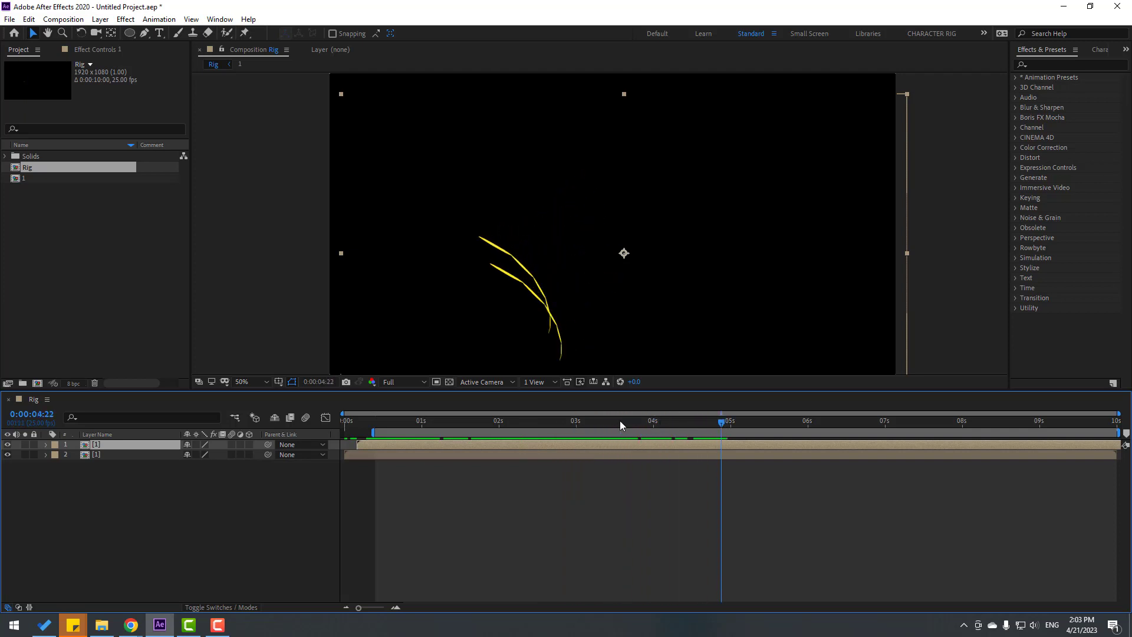
{"action": "left_click_drag", "start_coordinate": [558, 426], "coordinate": [696, 424]}
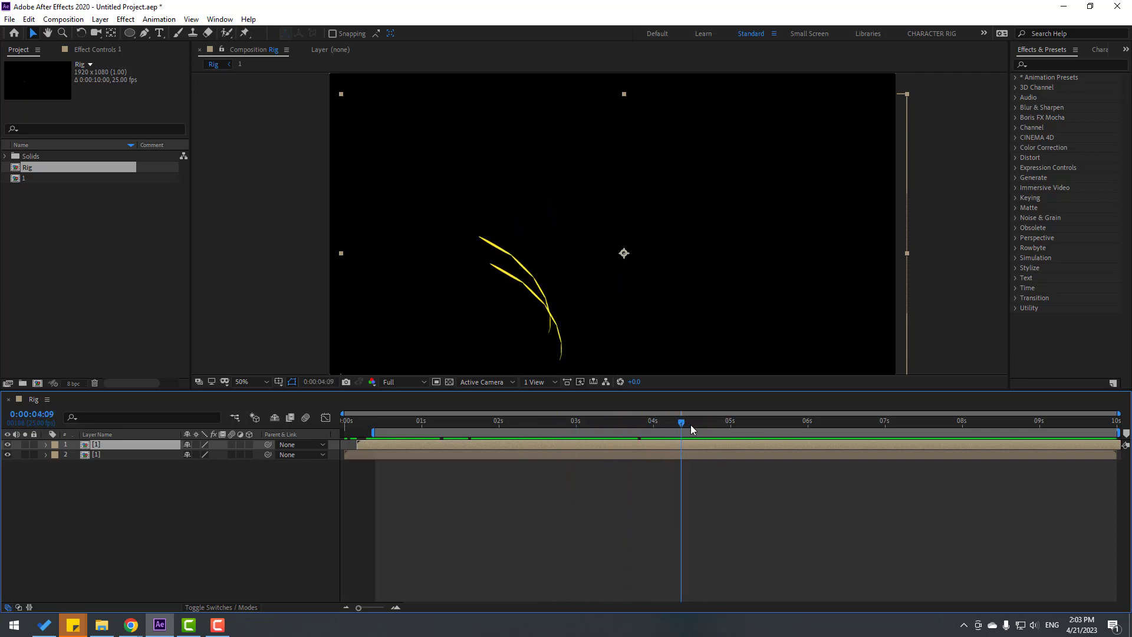
End the work area at 0:00:04:09 and trim the Rig composition to it
{"action": "key", "text": "n"}
{"action": "right_click", "coordinate": [665, 434]}
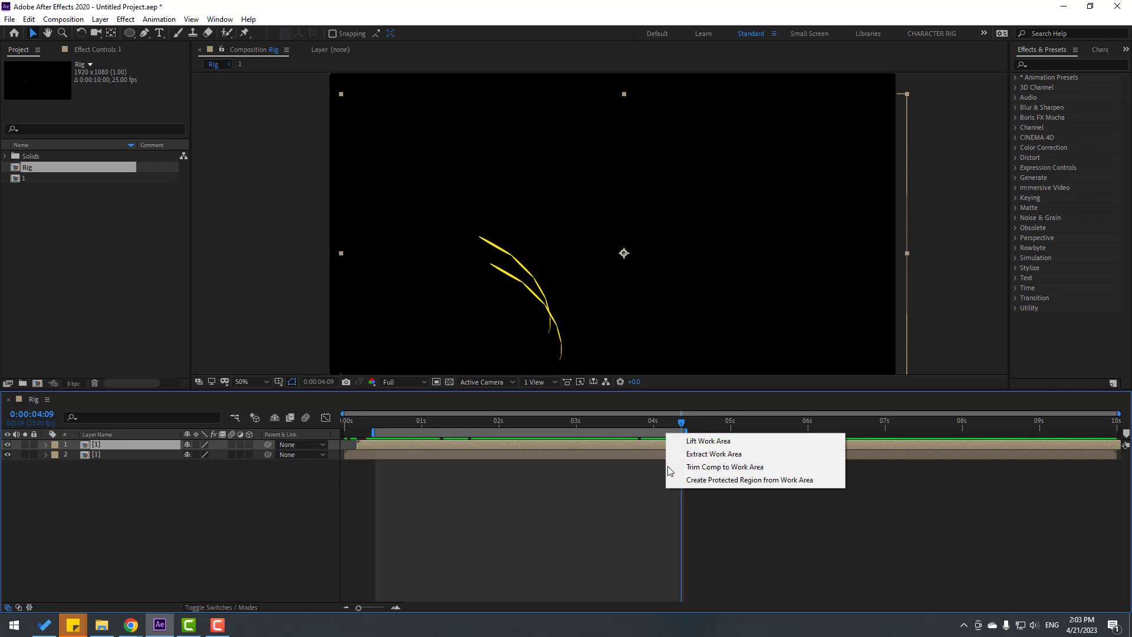
{"action": "left_click", "coordinate": [670, 467]}
{"action": "left_click", "coordinate": [414, 433]}
{"action": "left_click_drag", "start_coordinate": [396, 431], "coordinate": [345, 440]}
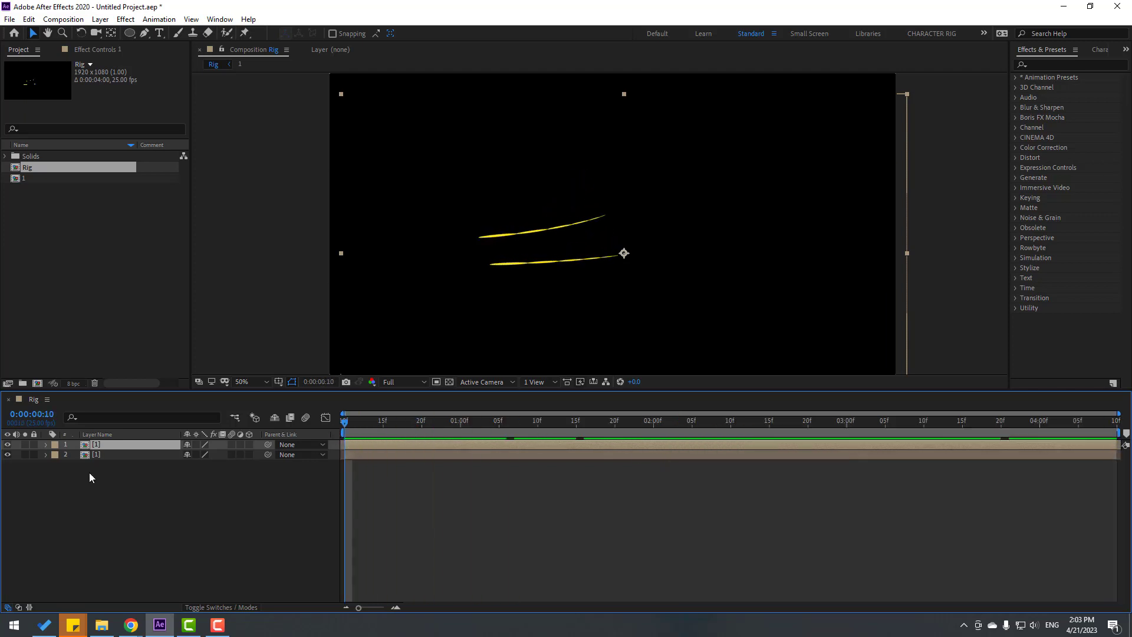
Rotate both tentacle layers to -22° and move them up in the frame
{"action": "left_click_drag", "start_coordinate": [89, 473], "coordinate": [98, 445]}
{"action": "left_click_drag", "start_coordinate": [563, 267], "coordinate": [650, 193]}
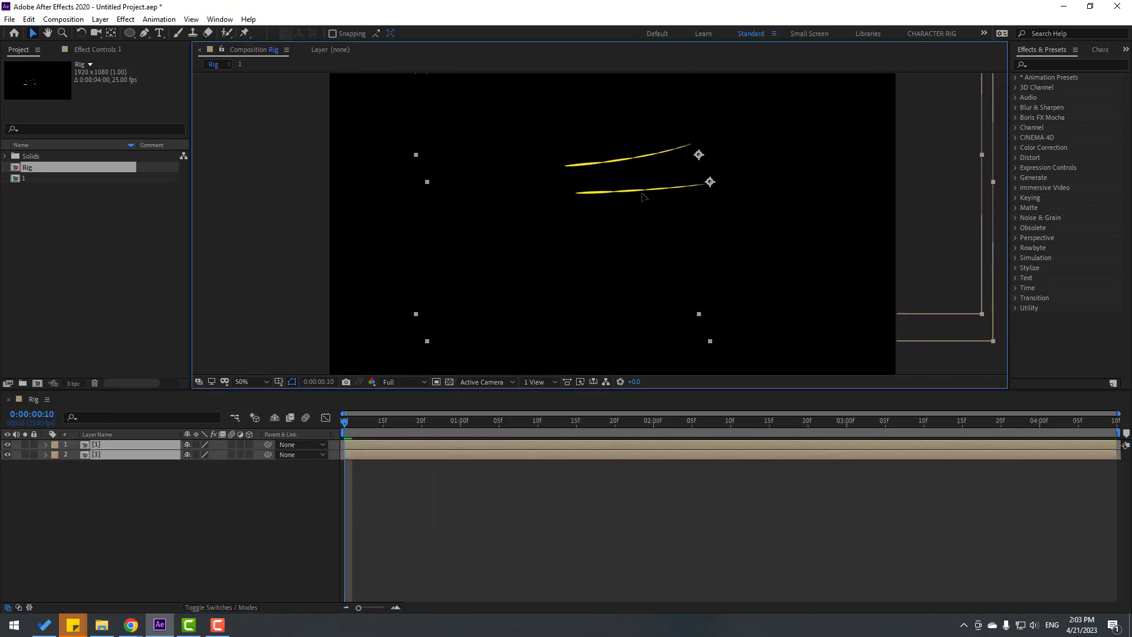
{"action": "key", "text": "r"}
{"action": "left_click_drag", "start_coordinate": [200, 454], "coordinate": [187, 455]}
{"action": "left_click_drag", "start_coordinate": [603, 233], "coordinate": [591, 192]}
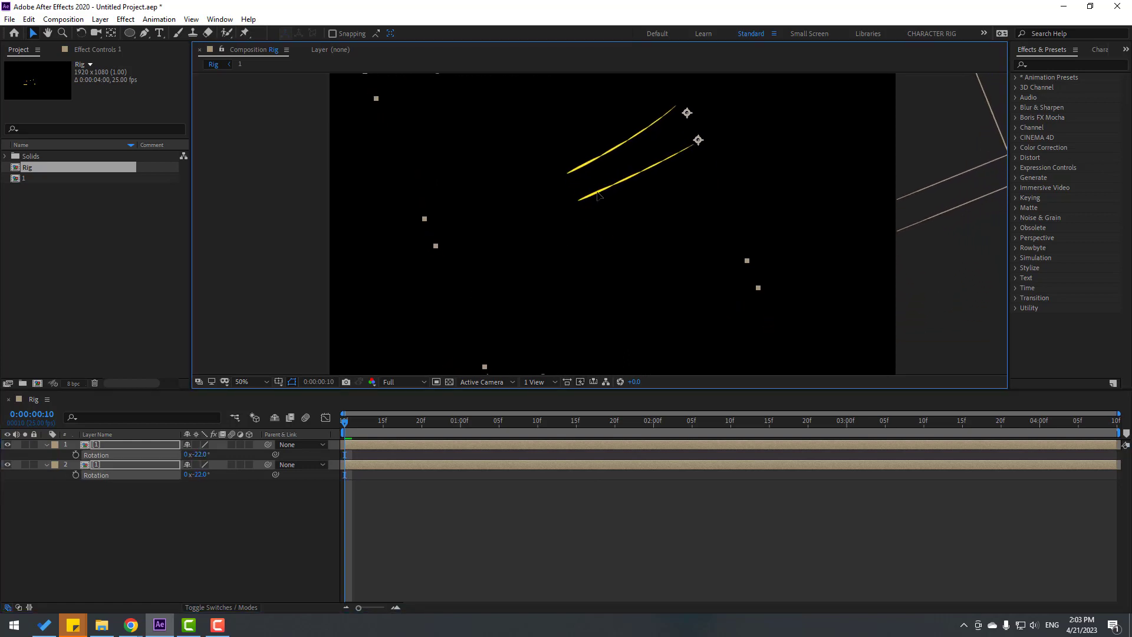
{"action": "left_click", "coordinate": [136, 538]}
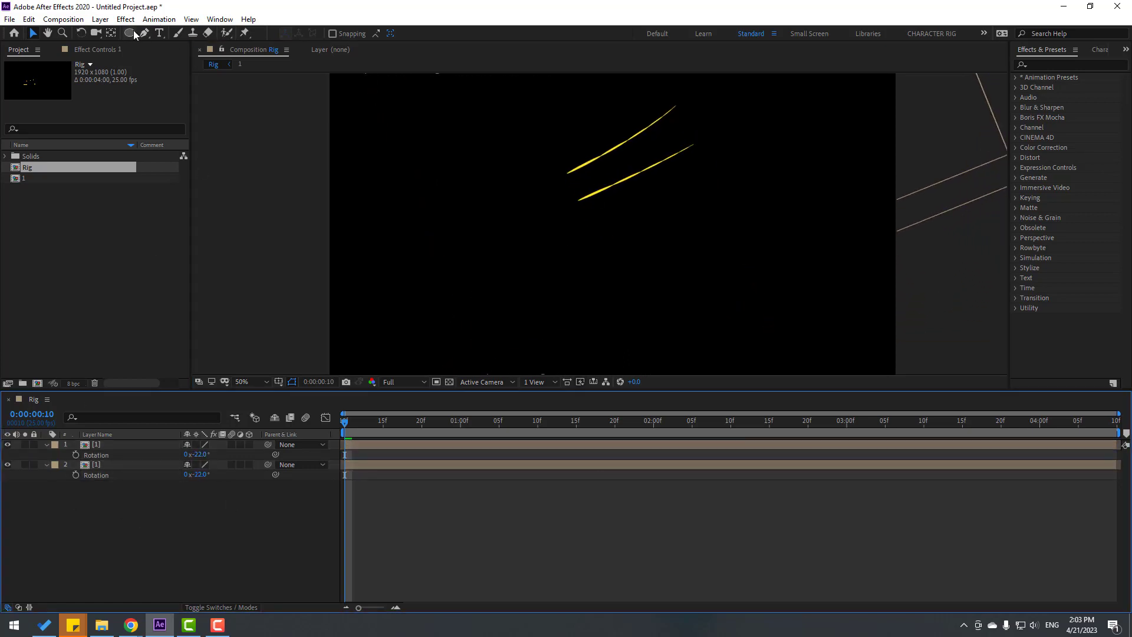
{"action": "left_click_drag", "start_coordinate": [134, 35], "coordinate": [175, 61]}
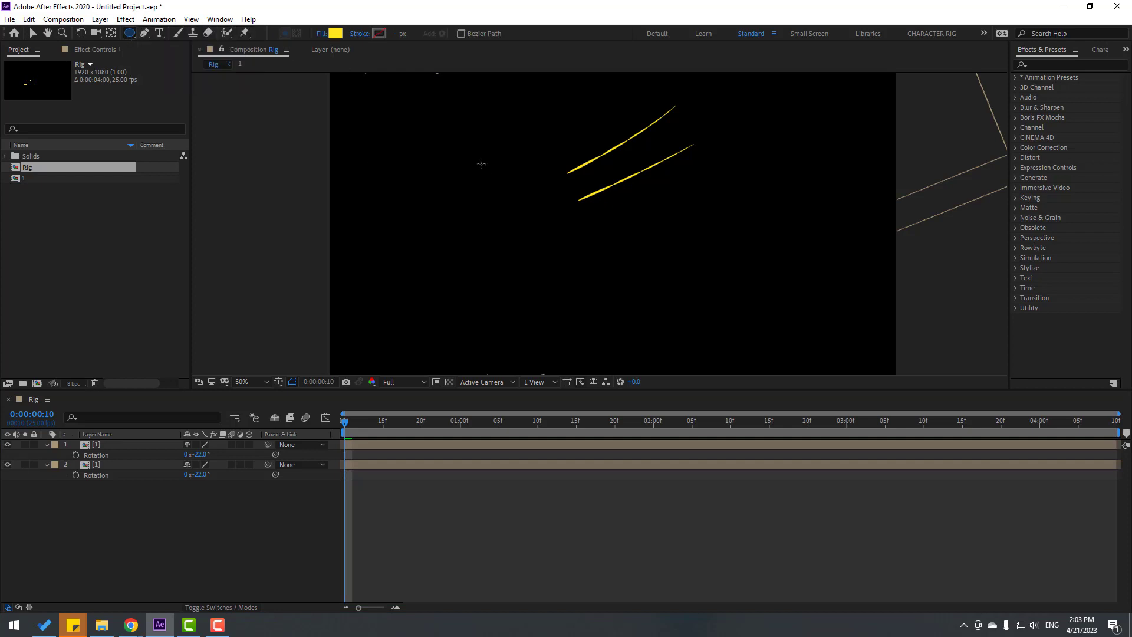
Draw a circle with the Ellipse tool and set its fill to dark yellow #B2A327
{"action": "mouse_move", "coordinate": [454, 142]}
{"action": "left_mouse_down"}
{"action": "mouse_move", "coordinate": [503, 174]}
{"action": "mouse_move", "coordinate": [573, 262]}
{"action": "left_mouse_up"}
{"action": "left_click", "coordinate": [33, 34]}
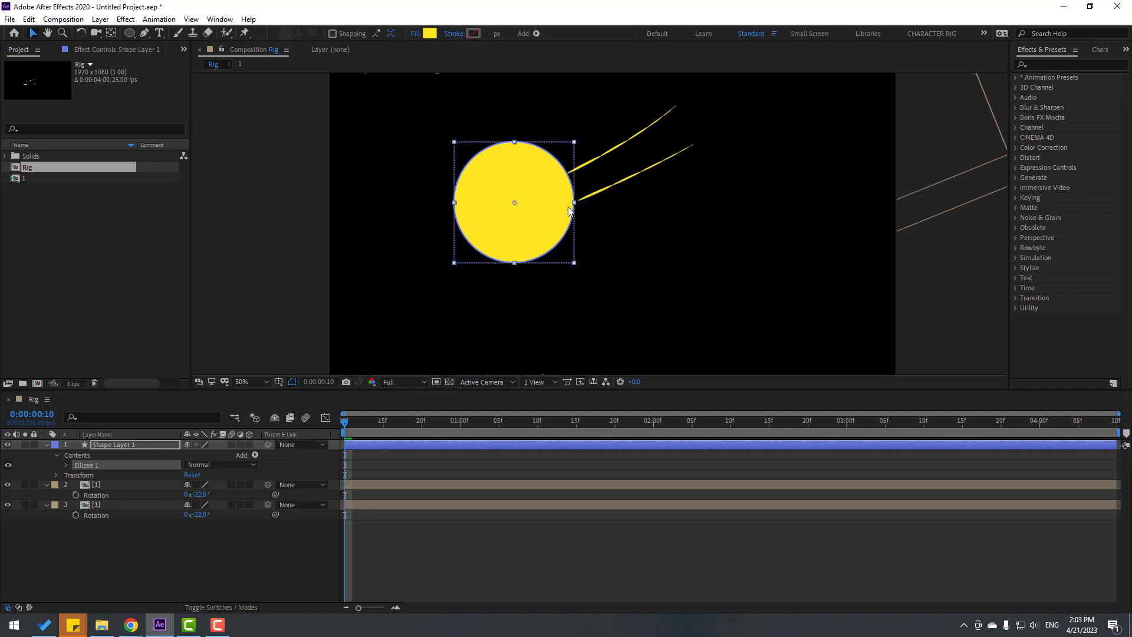
{"action": "left_click", "coordinate": [430, 33]}
{"action": "left_click_drag", "start_coordinate": [731, 459], "coordinate": [742, 475]}
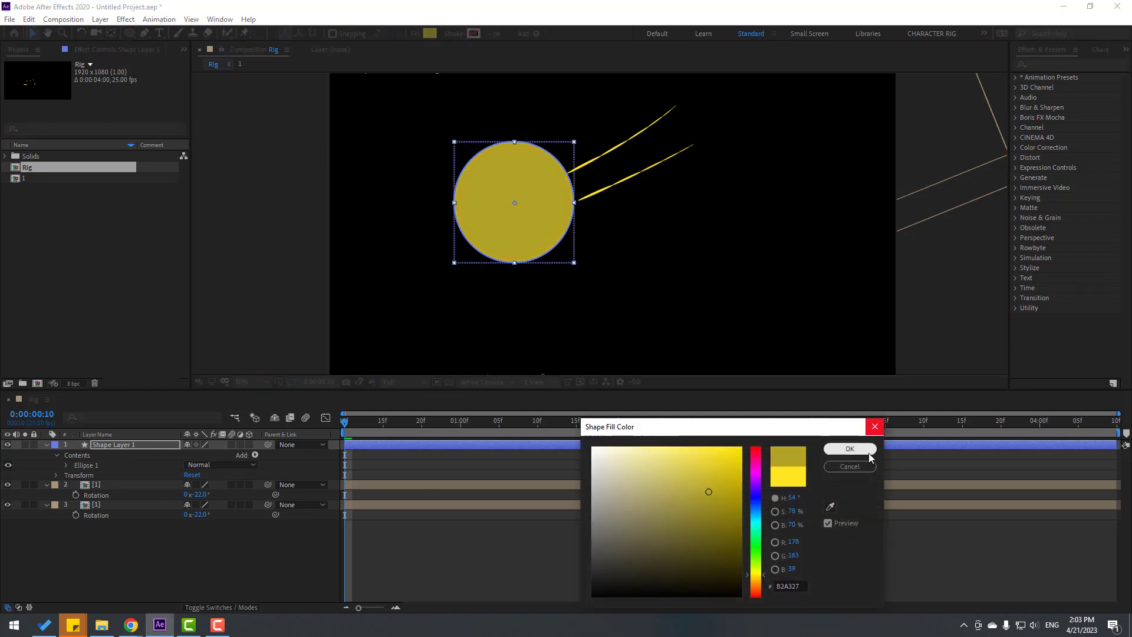
{"action": "left_click", "coordinate": [849, 448]}
Move Shape Layer 1 below the tentacles and position the circle at their roots
{"action": "left_click_drag", "start_coordinate": [519, 222], "coordinate": [541, 216]}
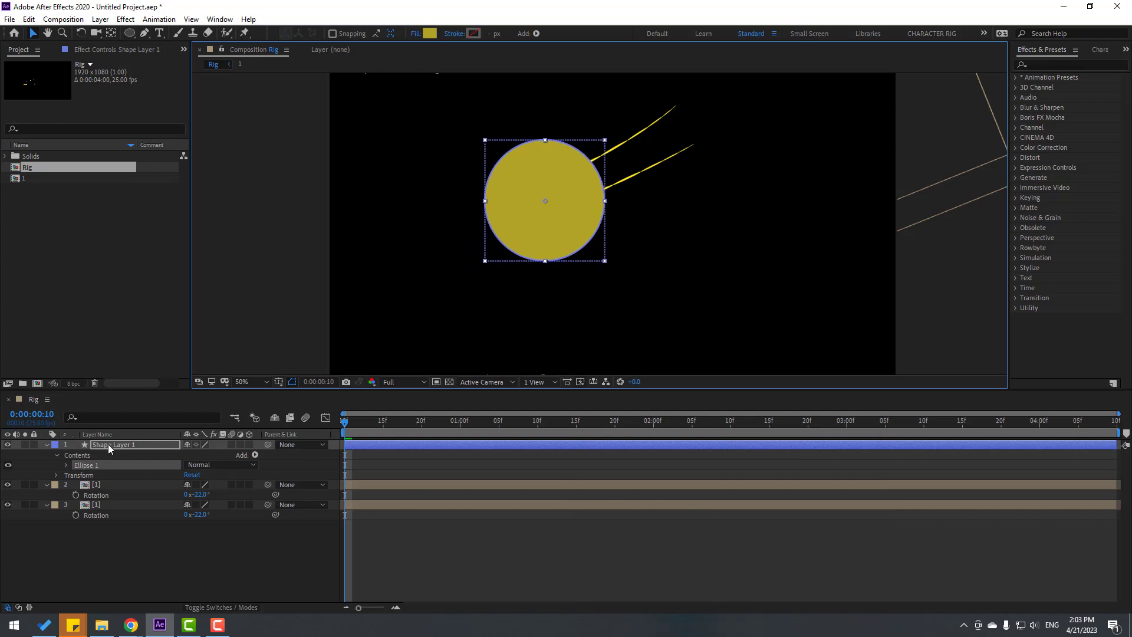
{"action": "left_click_drag", "start_coordinate": [109, 449], "coordinate": [115, 606]}
{"action": "left_click_drag", "start_coordinate": [524, 227], "coordinate": [547, 234]}
Collapse all layer properties and preview the finished tentacle animation
{"action": "left_click", "coordinate": [47, 483]}
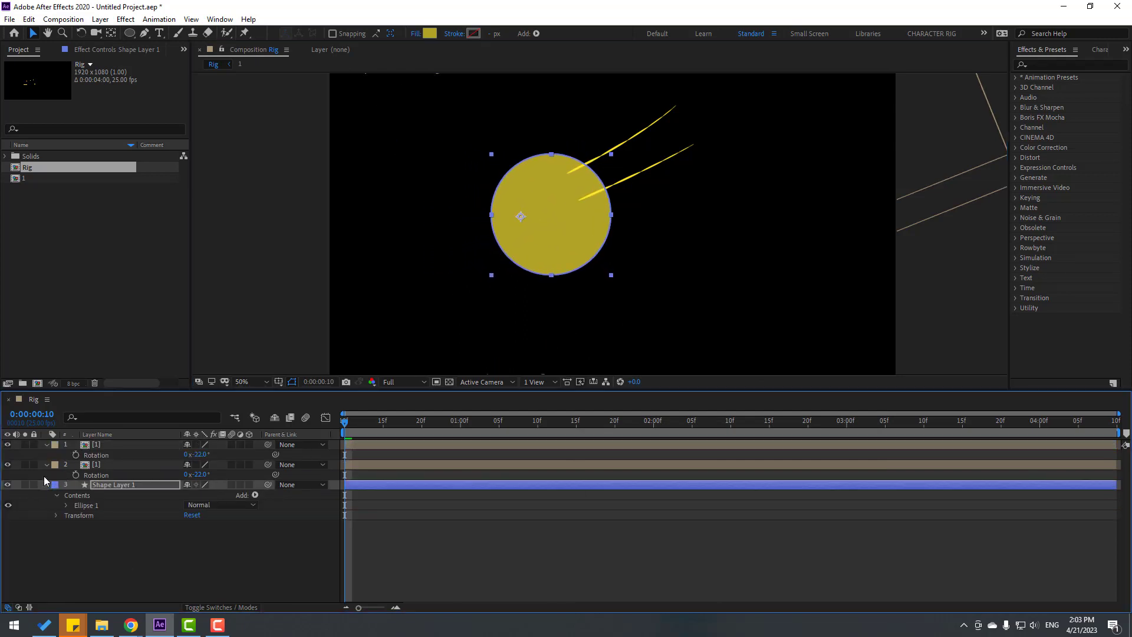
{"action": "left_click", "coordinate": [47, 464]}
{"action": "left_click", "coordinate": [47, 444]}
{"action": "left_click", "coordinate": [179, 511]}
{"action": "left_click_drag", "start_coordinate": [349, 422], "coordinate": [684, 416]}
{"action": "key", "text": "space"}
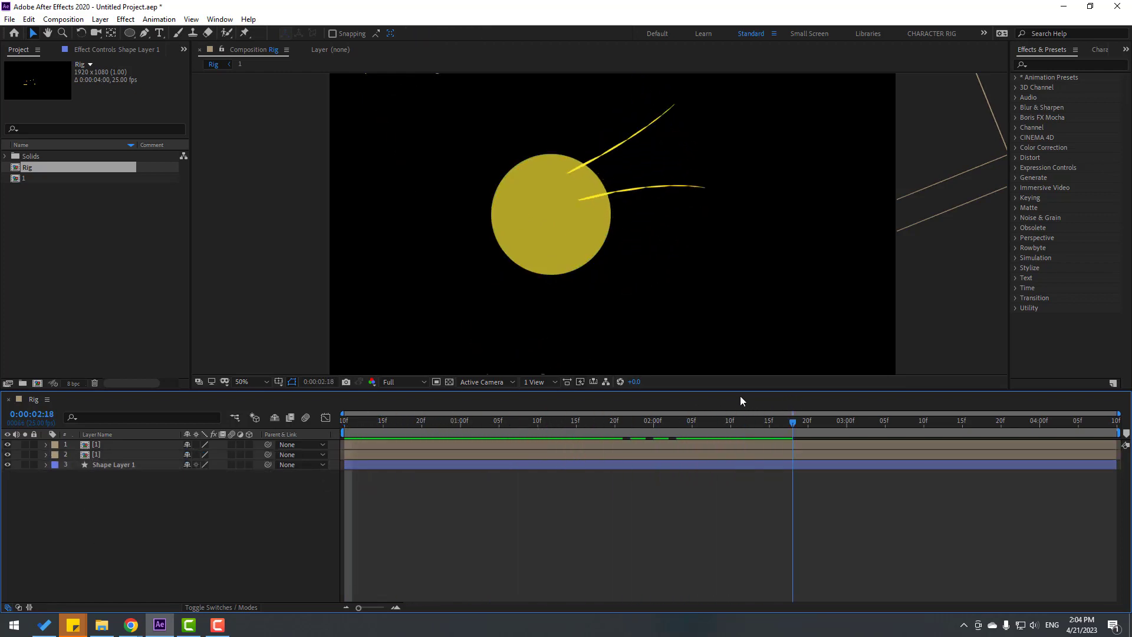